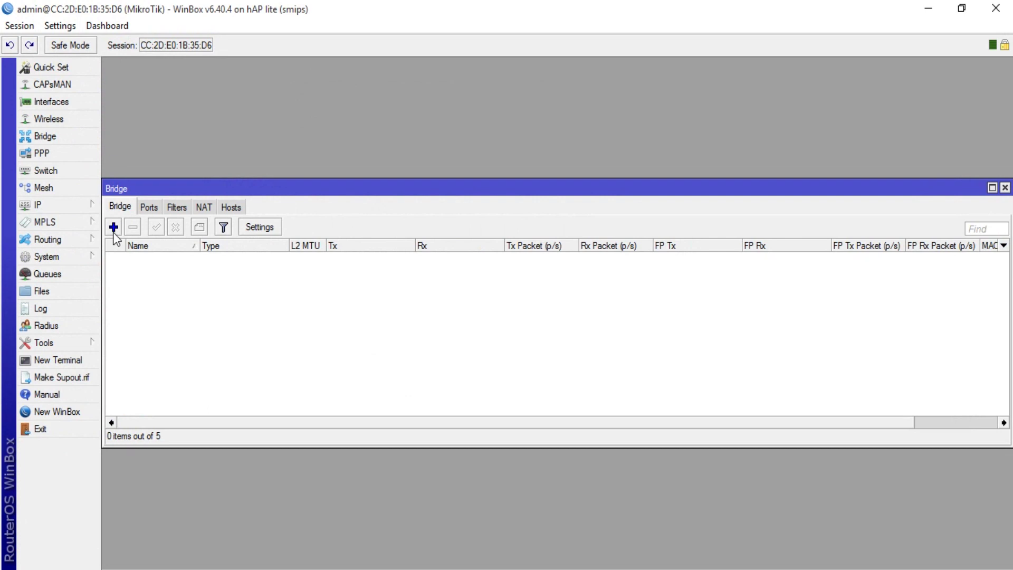
# - Create a new bridge interface named BRIDGEL2andL3
pyautogui.click(113, 234)
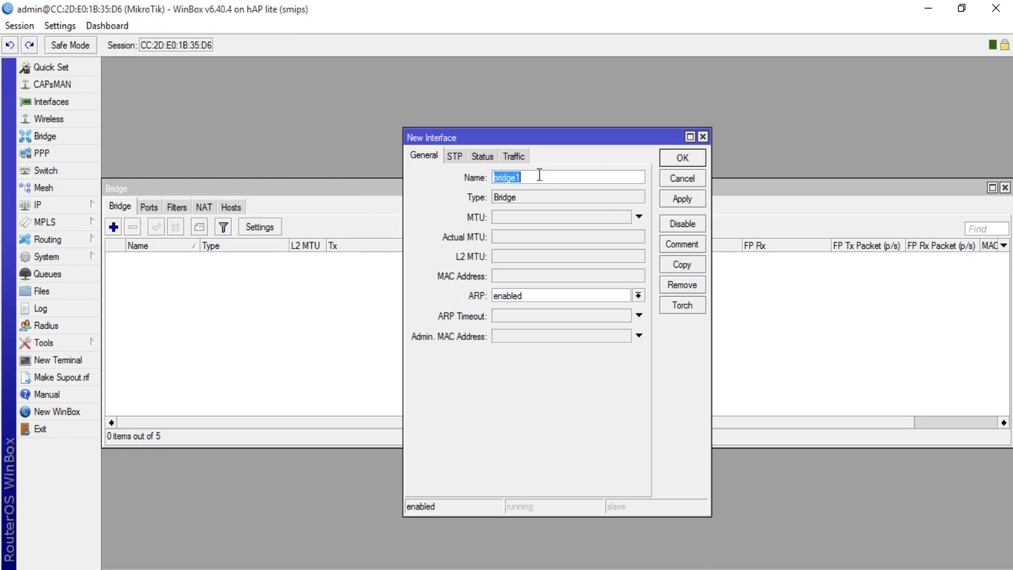
pyautogui.write('BRIDGNE')
pyautogui.press('BackSpace')
pyautogui.press('BackSpace')
pyautogui.write('EL2andL3')
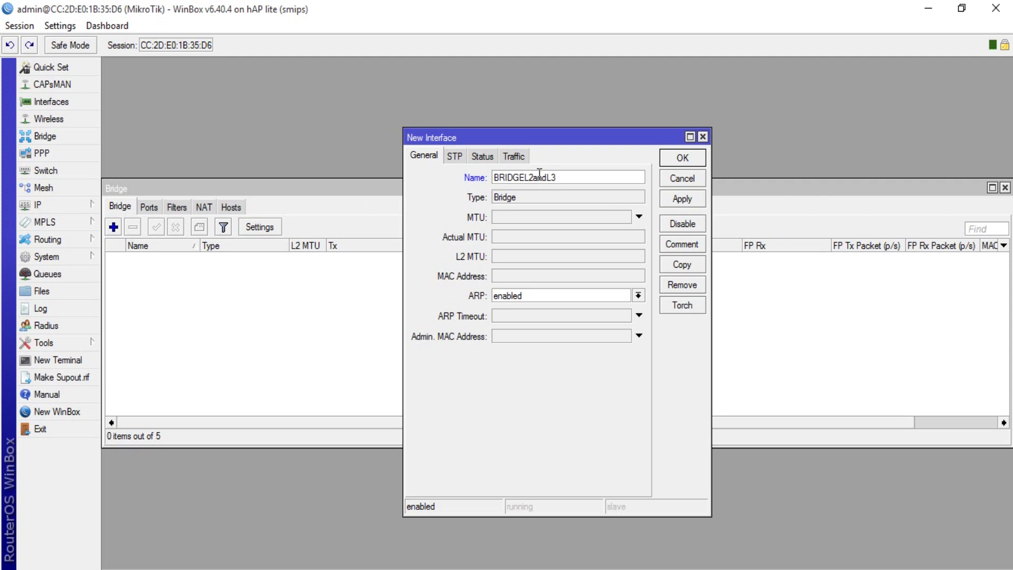
pyautogui.click(675, 201)
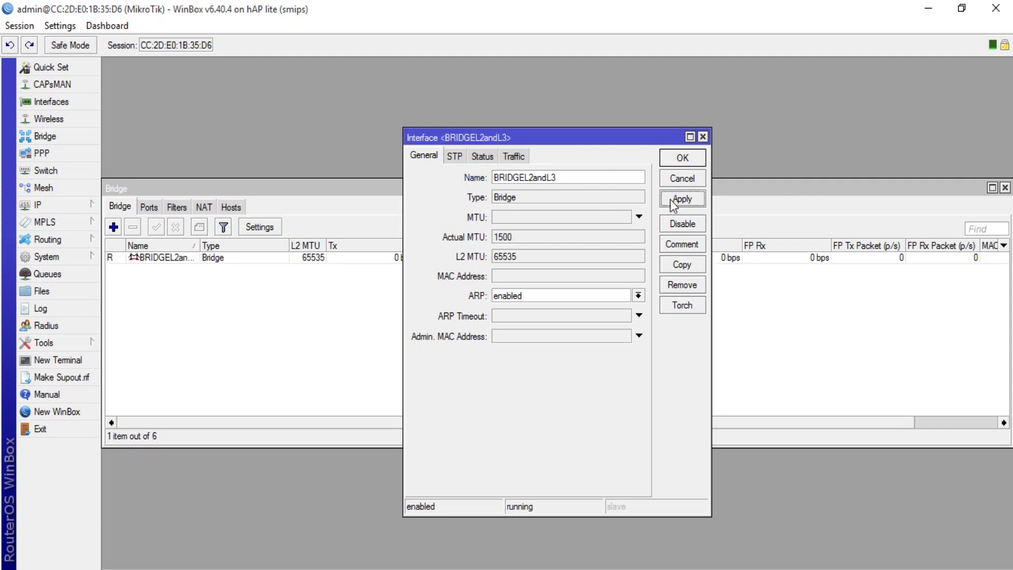
pyautogui.click(682, 158)
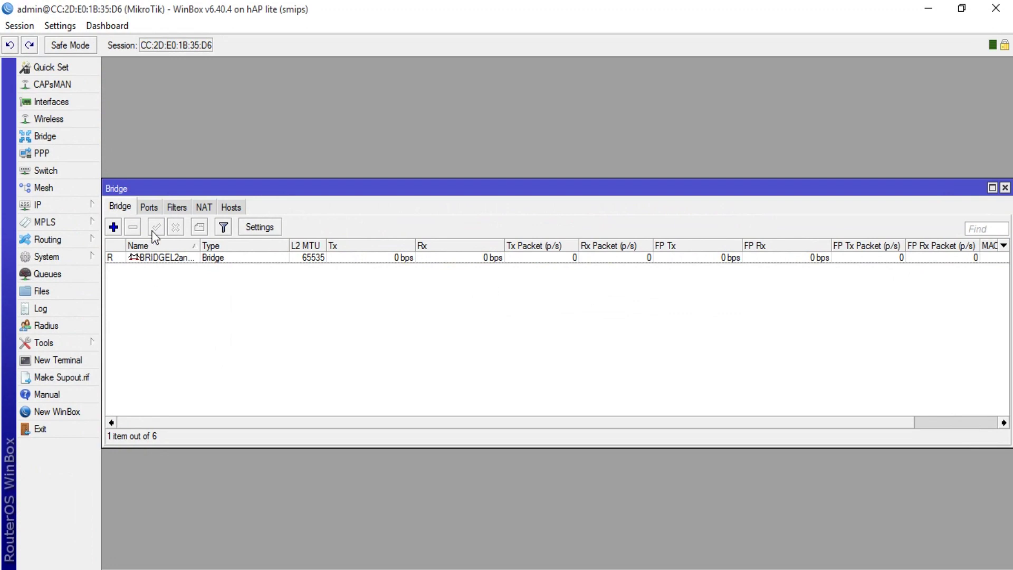
# - Add interface ether2 as a port of the bridge BRIDGEL2andL3
pyautogui.click(155, 211)
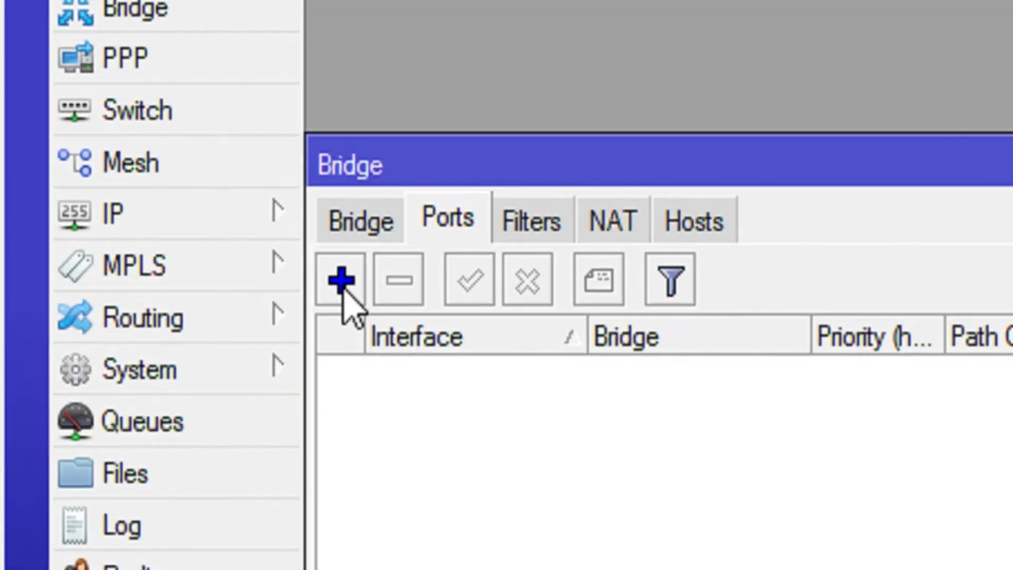
pyautogui.click(114, 228)
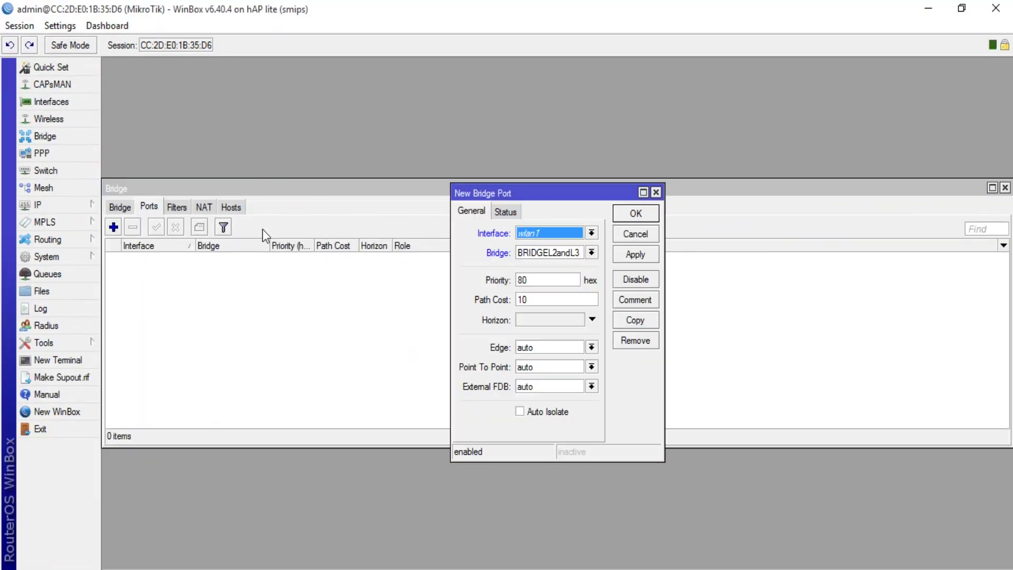
pyautogui.click(540, 236)
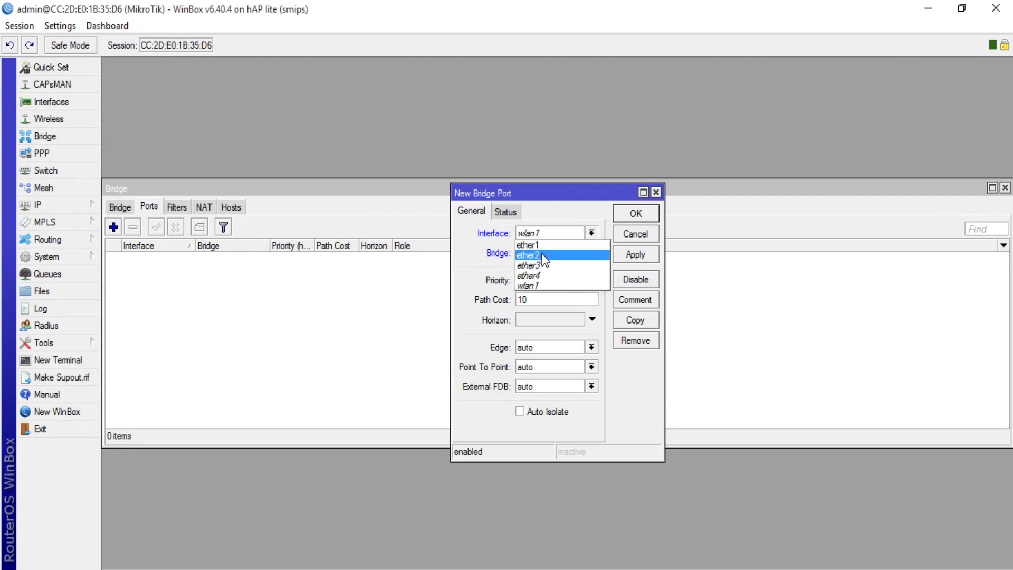
pyautogui.click(543, 255)
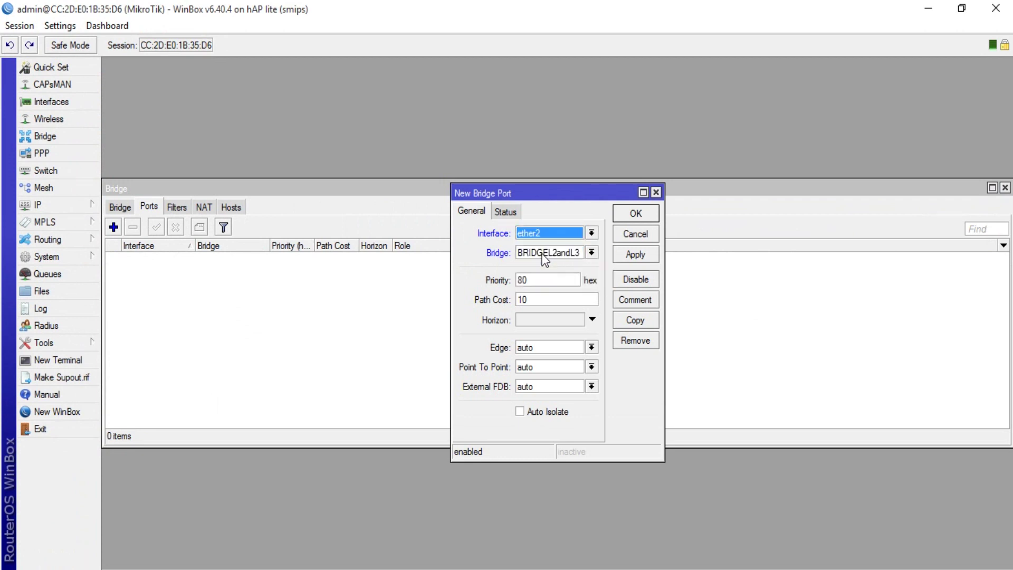
pyautogui.click(592, 253)
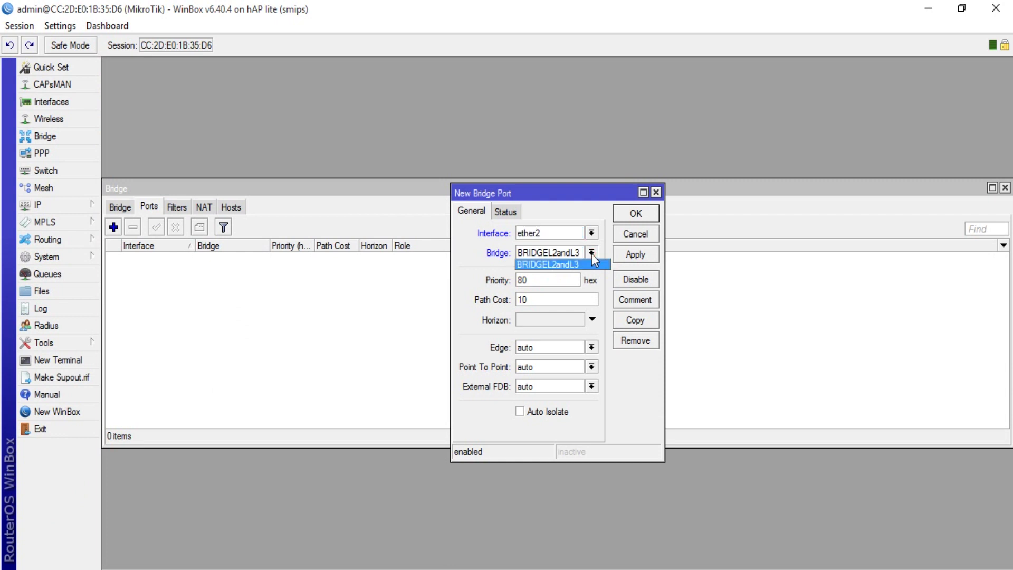
pyautogui.click(591, 253)
pyautogui.click(626, 253)
pyautogui.click(636, 213)
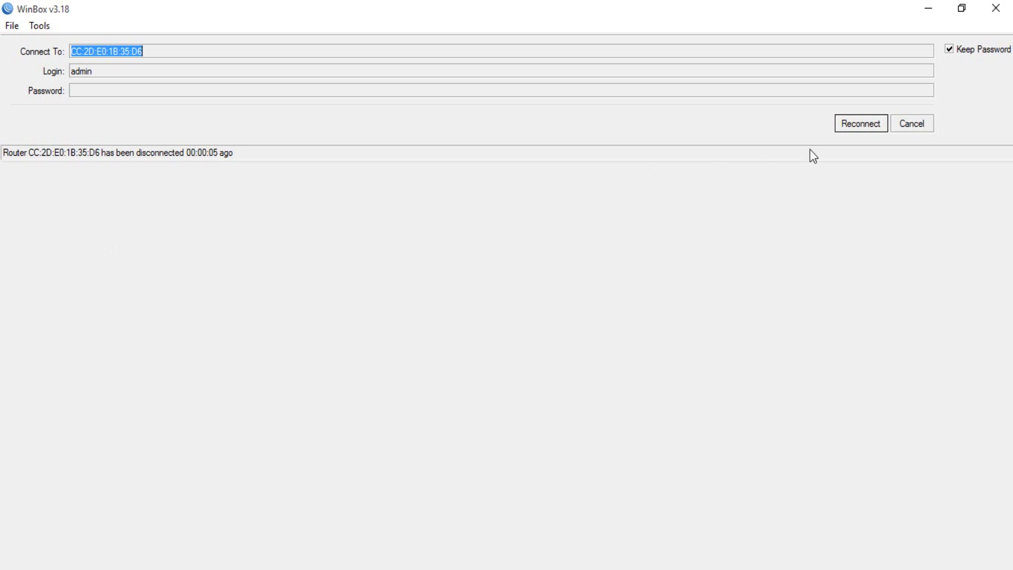
# - Reconnect to the router and add interface ether3 as a port of the bridge BRIDGEL2andL3
pyautogui.click(857, 129)
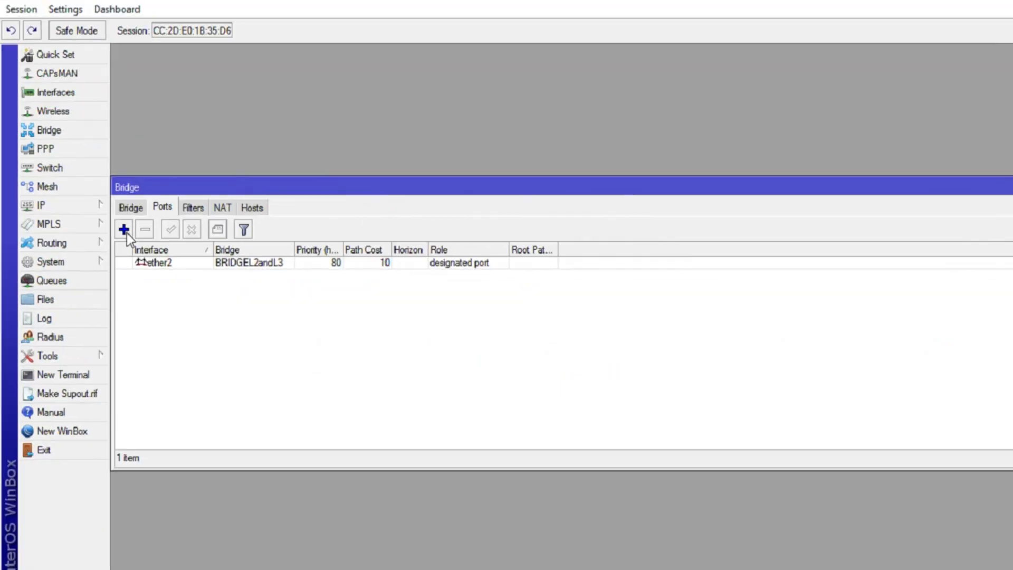
pyautogui.click(113, 227)
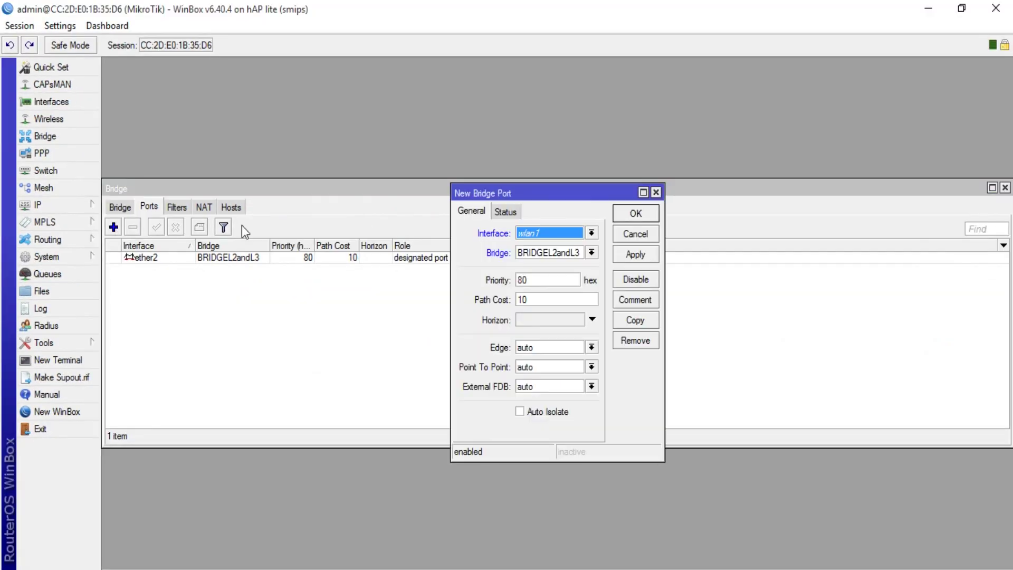
pyautogui.click(535, 234)
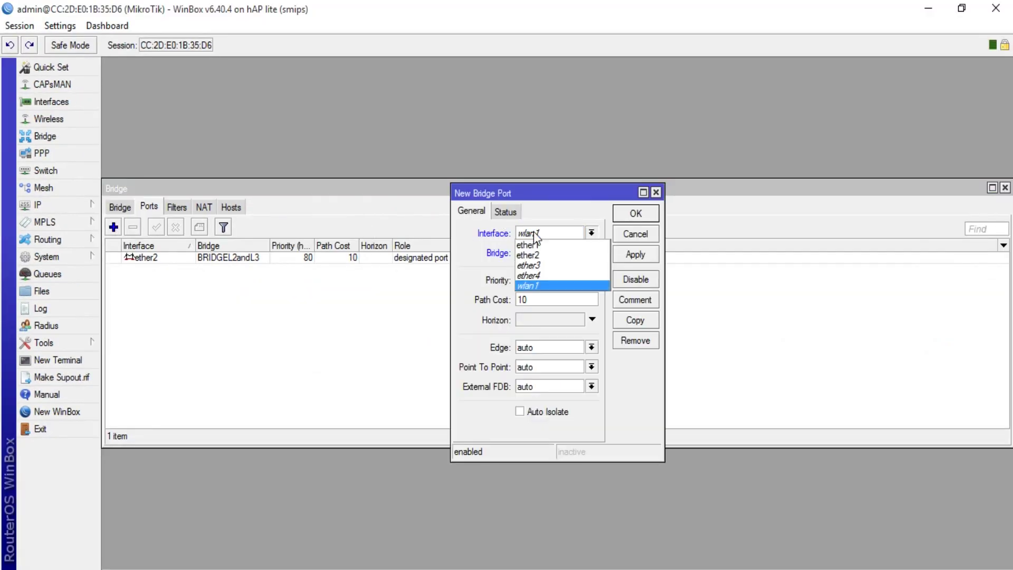
pyautogui.click(540, 263)
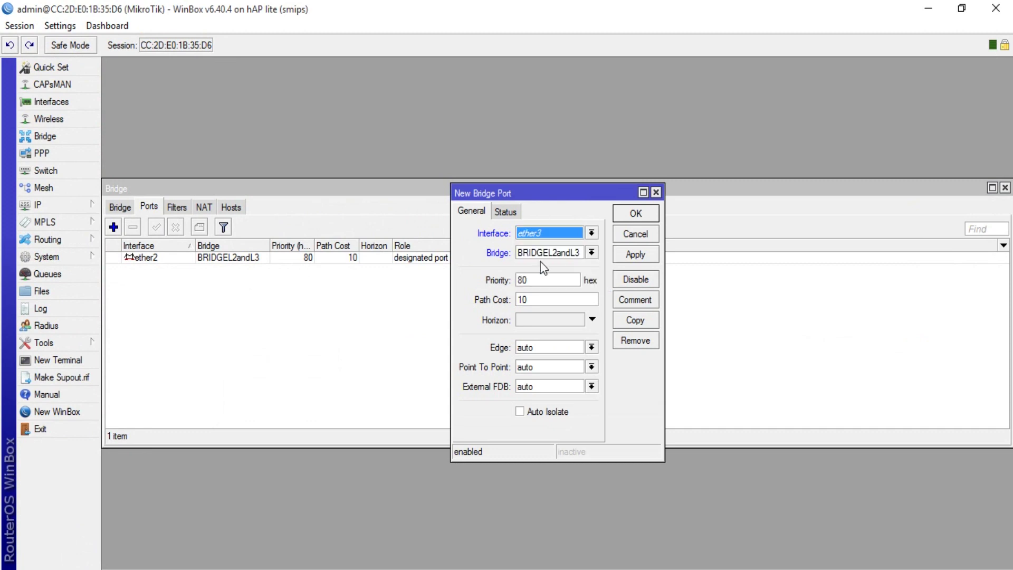
pyautogui.click(641, 255)
pyautogui.click(637, 213)
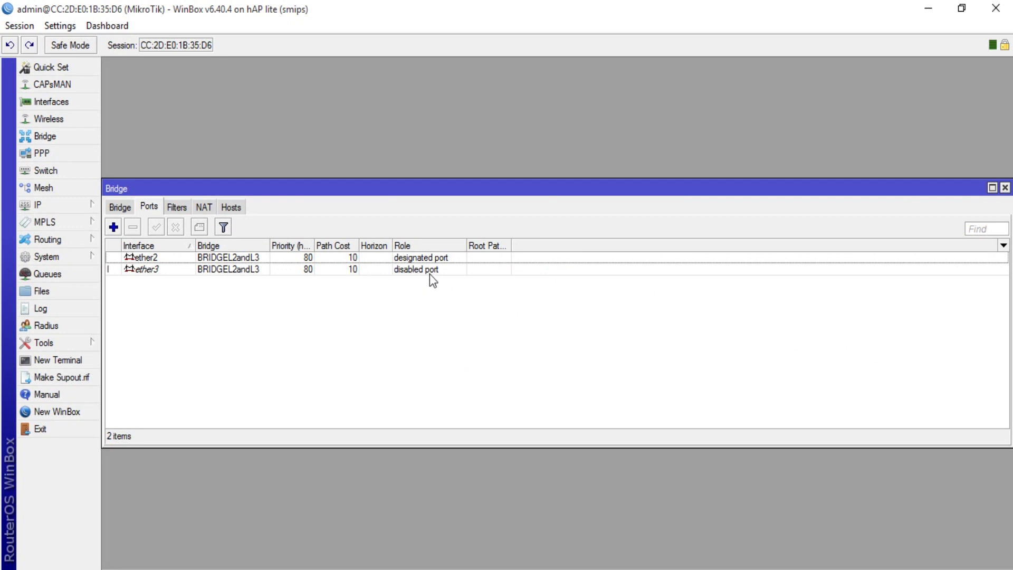
# - Check the ether2 and ether3 entries in the bridge port list and close the Bridge window
pyautogui.click(154, 258)
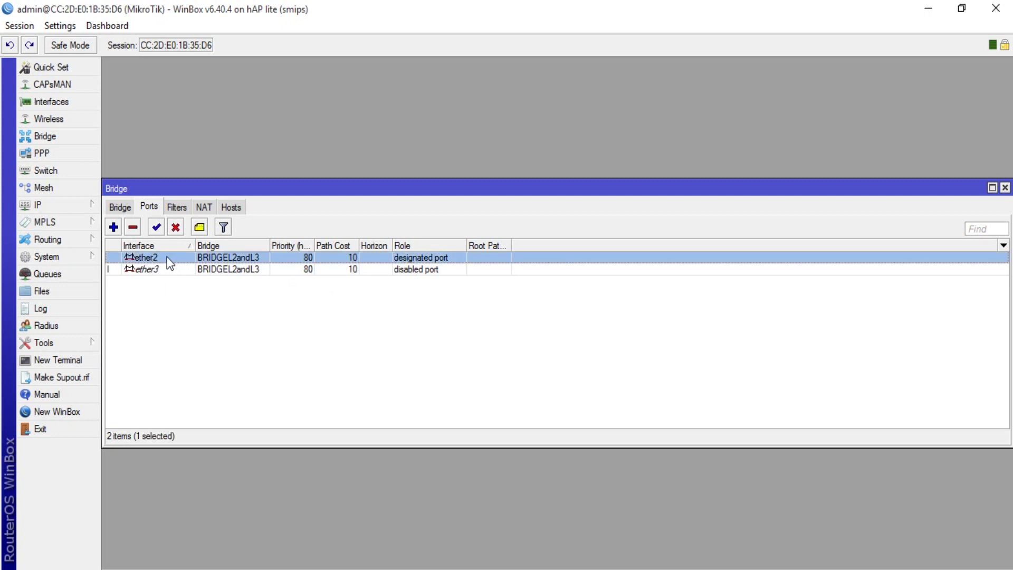
pyautogui.click(159, 268)
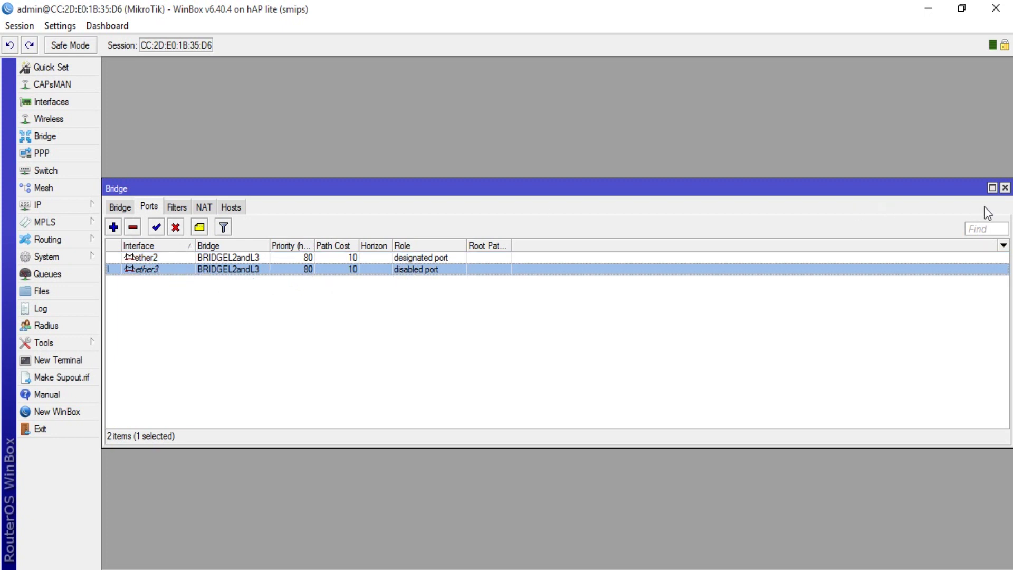
pyautogui.click(1005, 188)
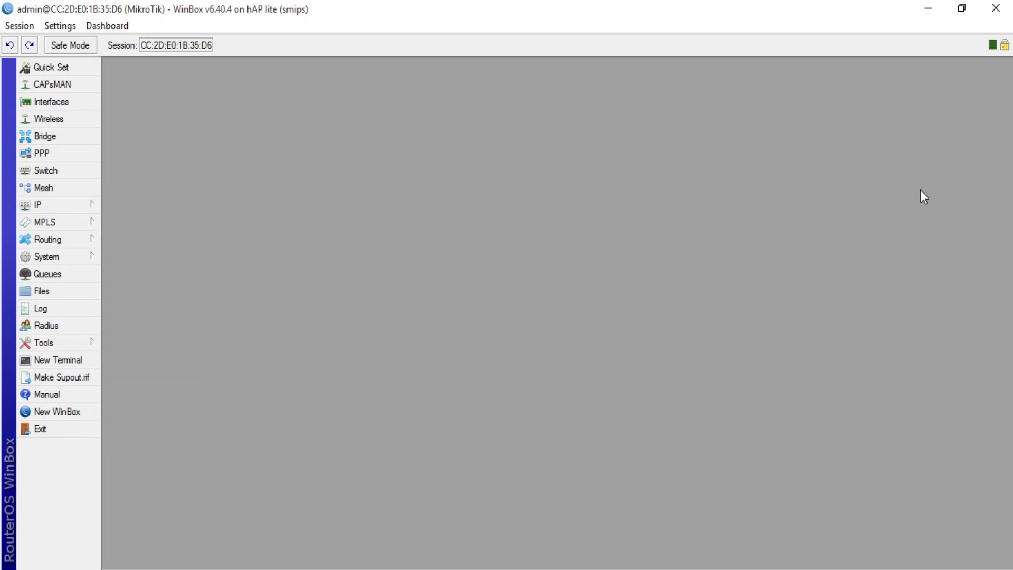
# - Open the router's IP address list and start a new address entry
pyautogui.click(74, 208)
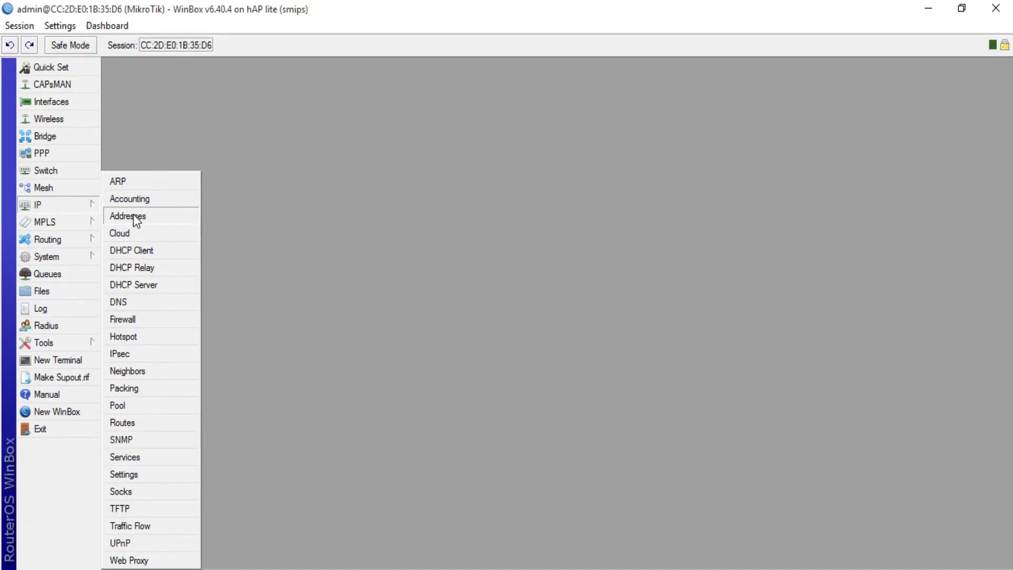
pyautogui.click(401, 291)
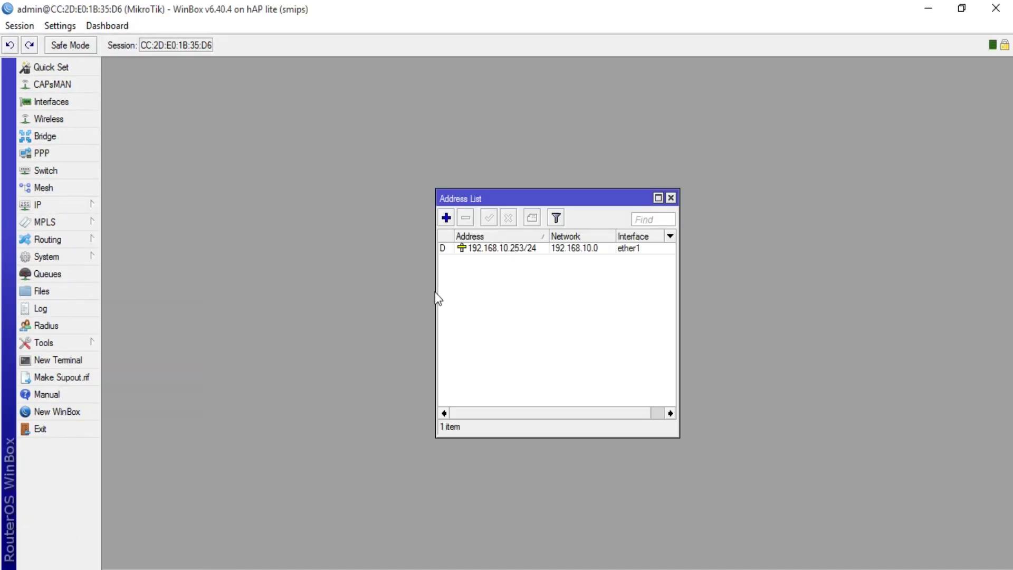
pyautogui.click(446, 219)
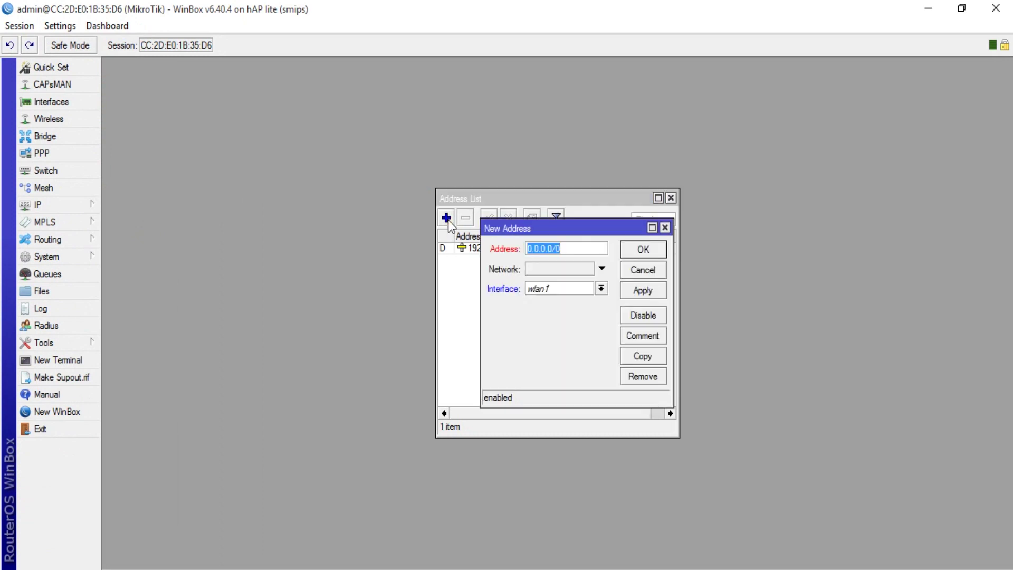
# - Switch to the YT.docx network diagram in Word, check the subnet label between router and laptop, and return to WinBox
pyautogui.hotkey('alt', 'Tab')
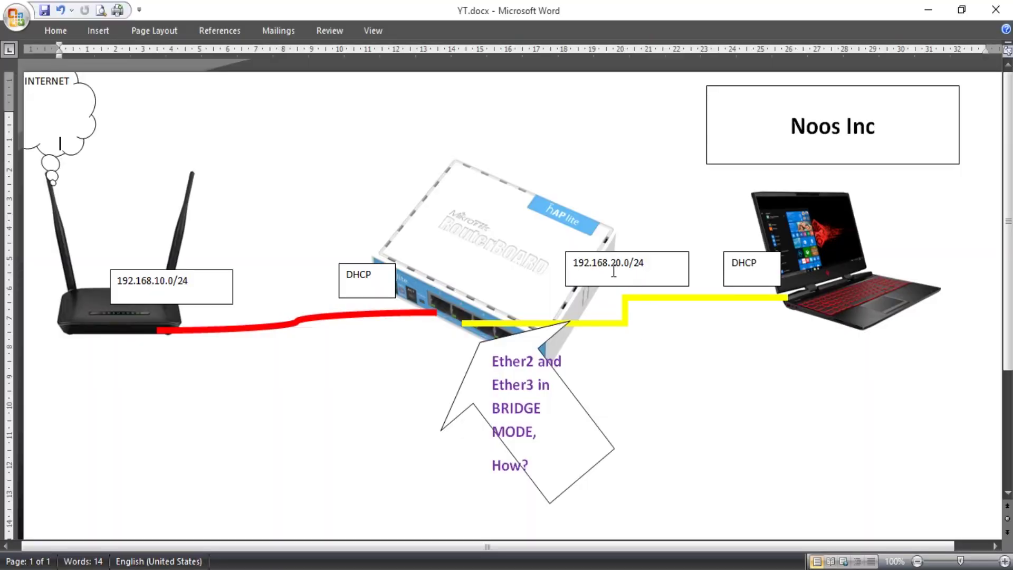
pyautogui.moveTo(659, 271); pyautogui.dragTo(595, 275)
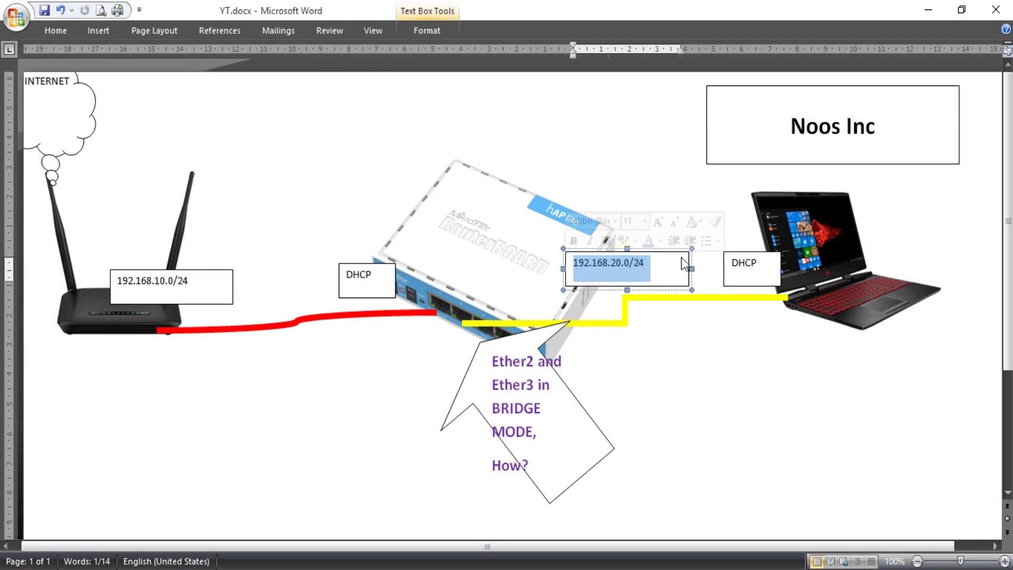
pyautogui.click(919, 17)
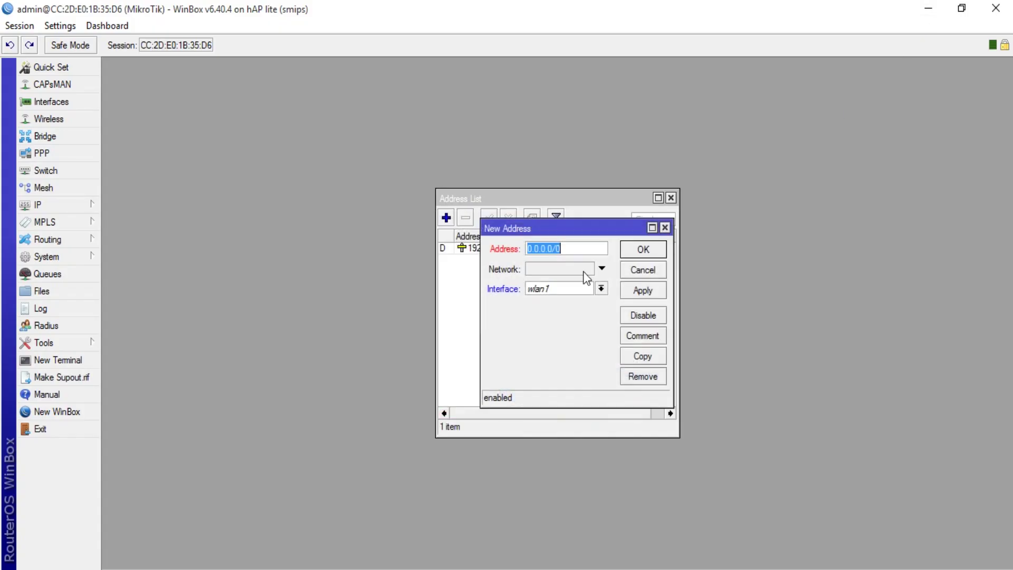
# - Try to add the IP address 192.168.20.1/24
pyautogui.write('192.168.20.')
pyautogui.write('1')
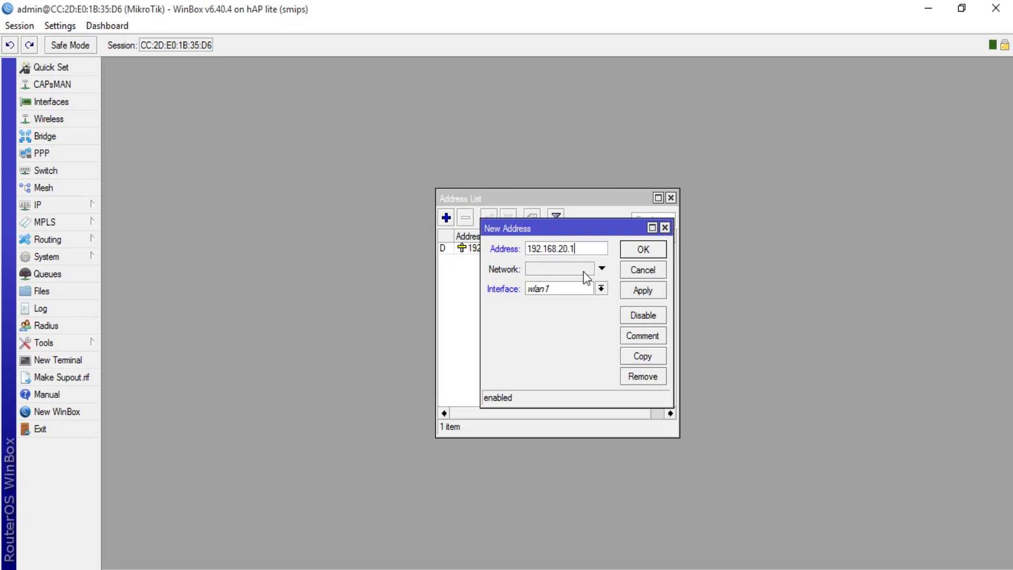
pyautogui.write('/24')
pyautogui.press('Return')
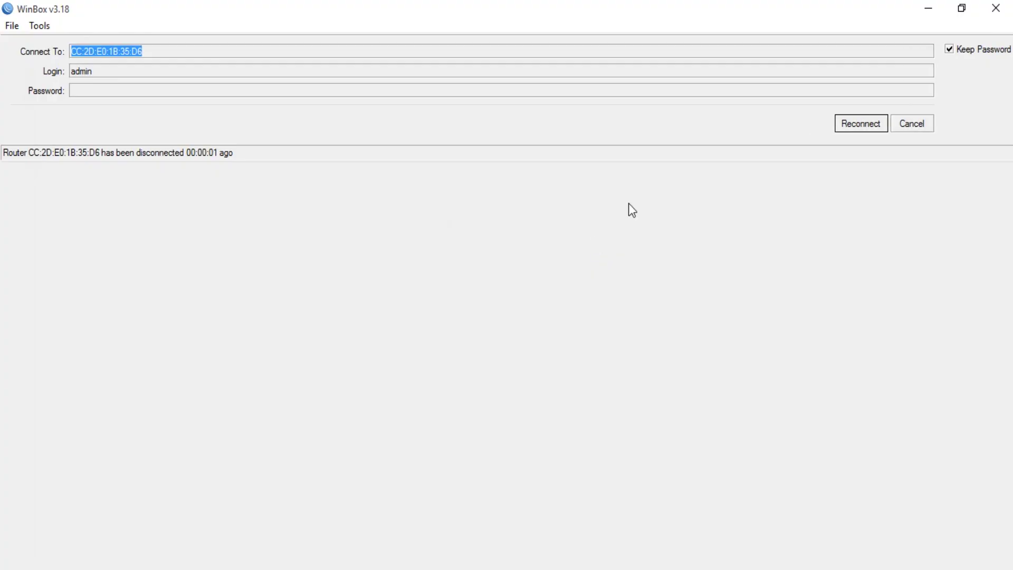
# - Refresh the list of neighboring devices and reconnect to the MikroTik router as admin
pyautogui.click(854, 127)
pyautogui.click(884, 129)
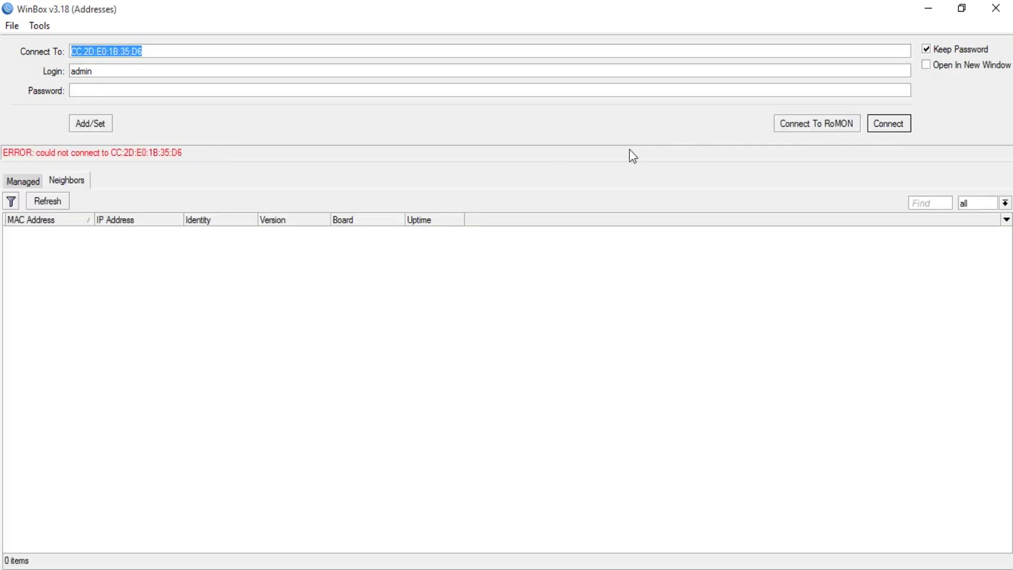
pyautogui.click(60, 202)
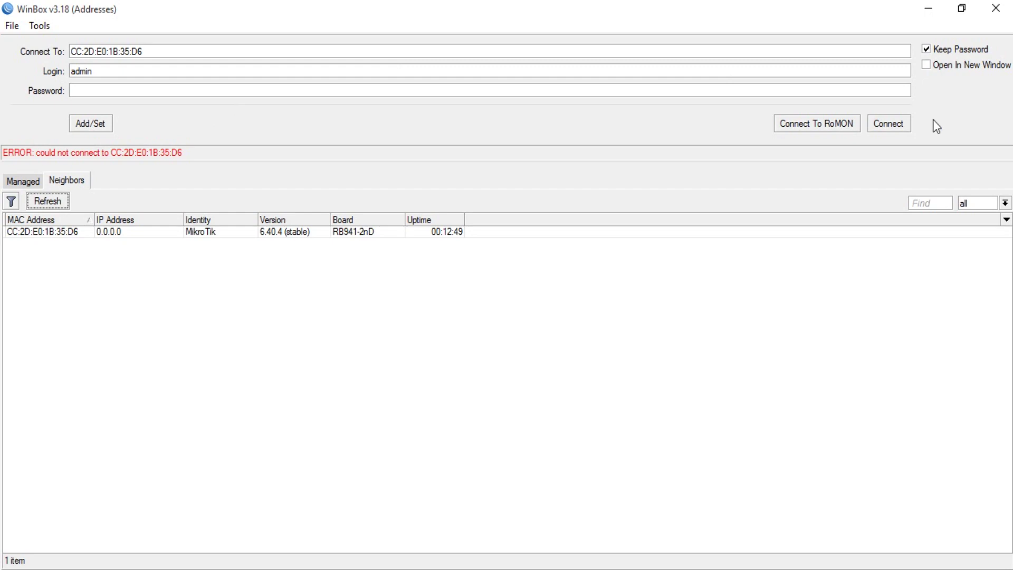
pyautogui.click(908, 125)
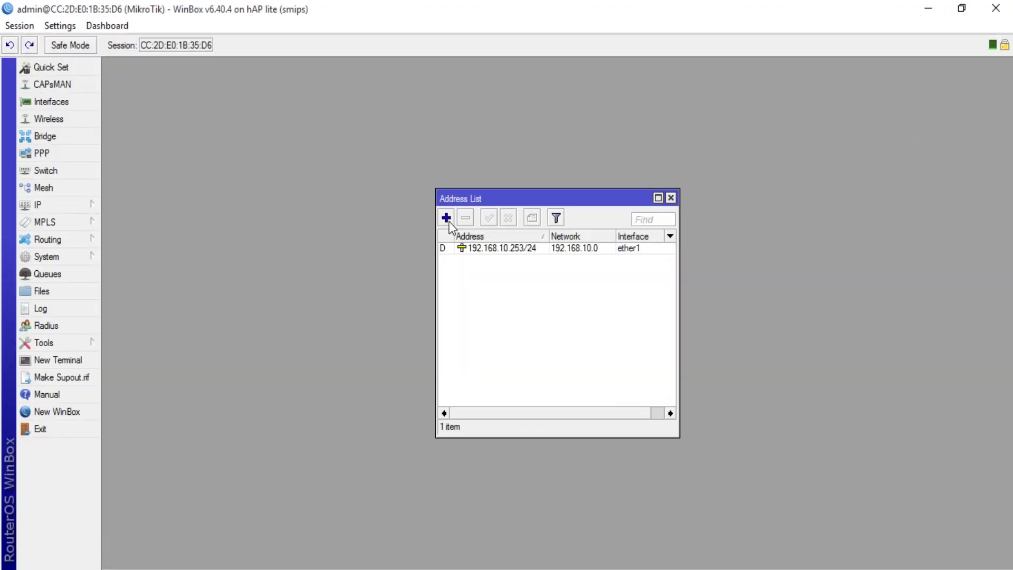
# - Add the IP address 192.168.20.1/24 on interface BRIDGEL2andL3, and widen and reposition the address list window
pyautogui.click(446, 218)
pyautogui.write('192.168')
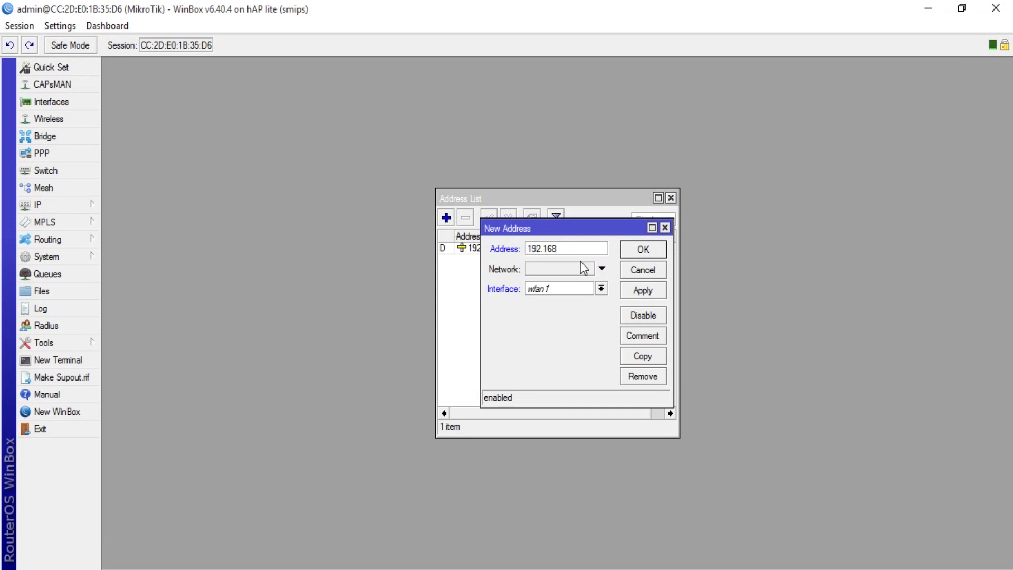
pyautogui.write('.20.1/24')
pyautogui.click(591, 292)
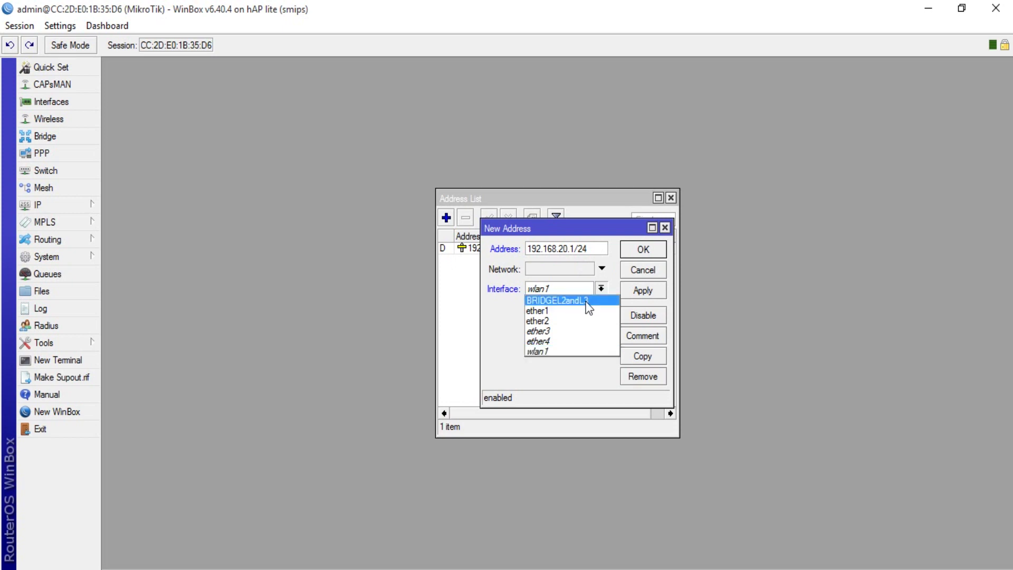
pyautogui.click(586, 301)
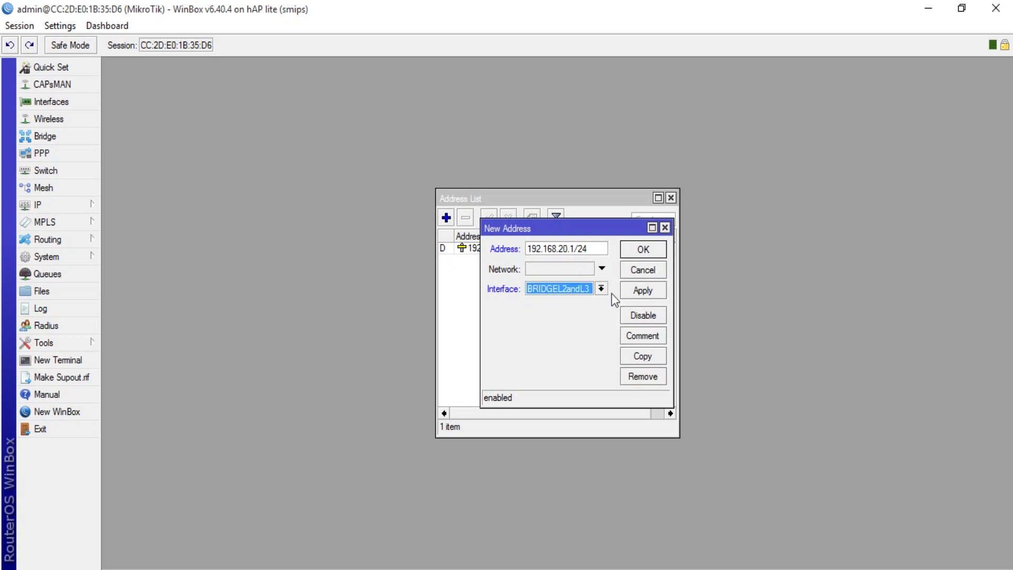
pyautogui.click(636, 292)
pyautogui.click(650, 250)
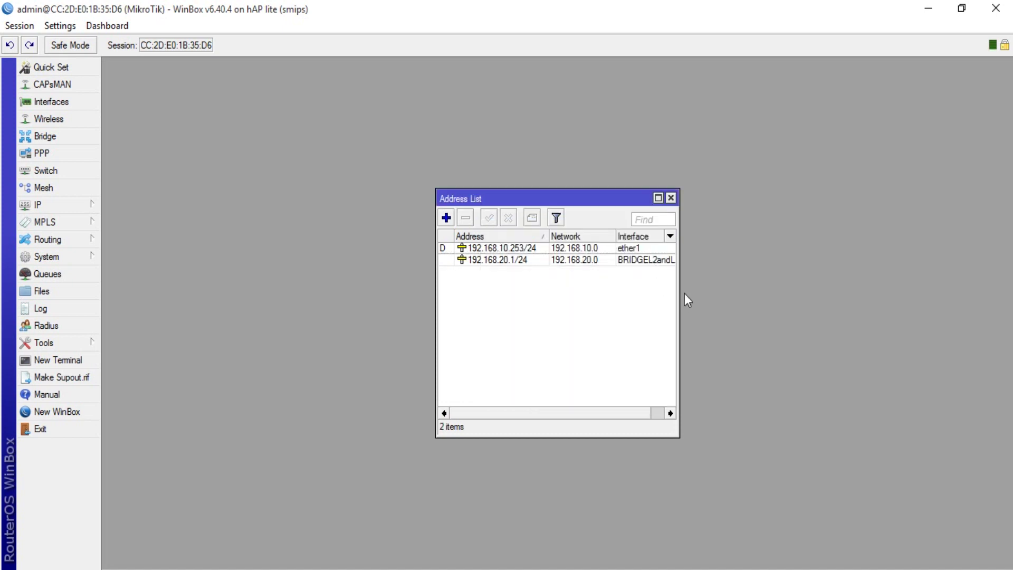
pyautogui.moveTo(680, 289); pyautogui.dragTo(861, 298)
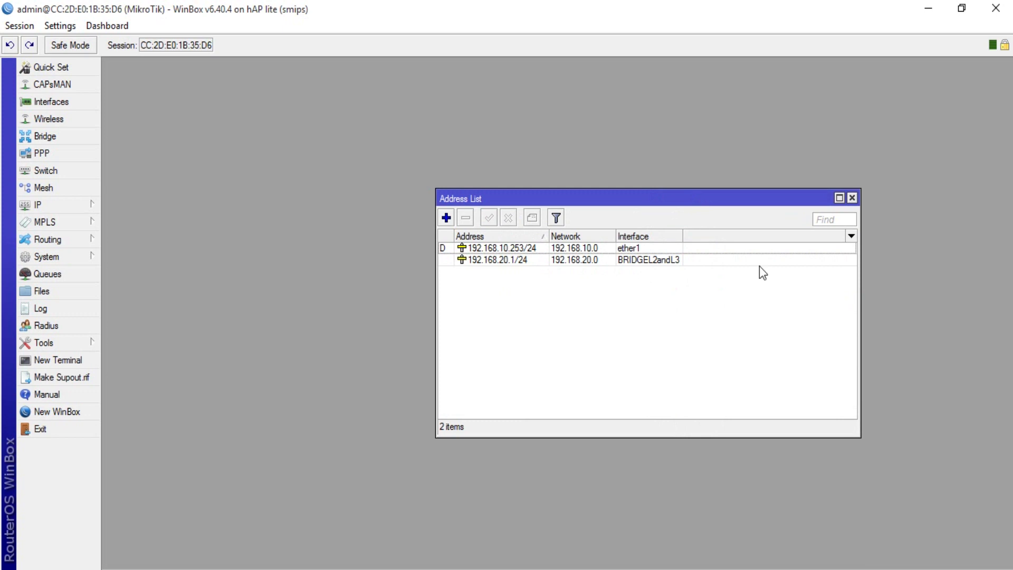
pyautogui.moveTo(557, 200); pyautogui.dragTo(287, 178)
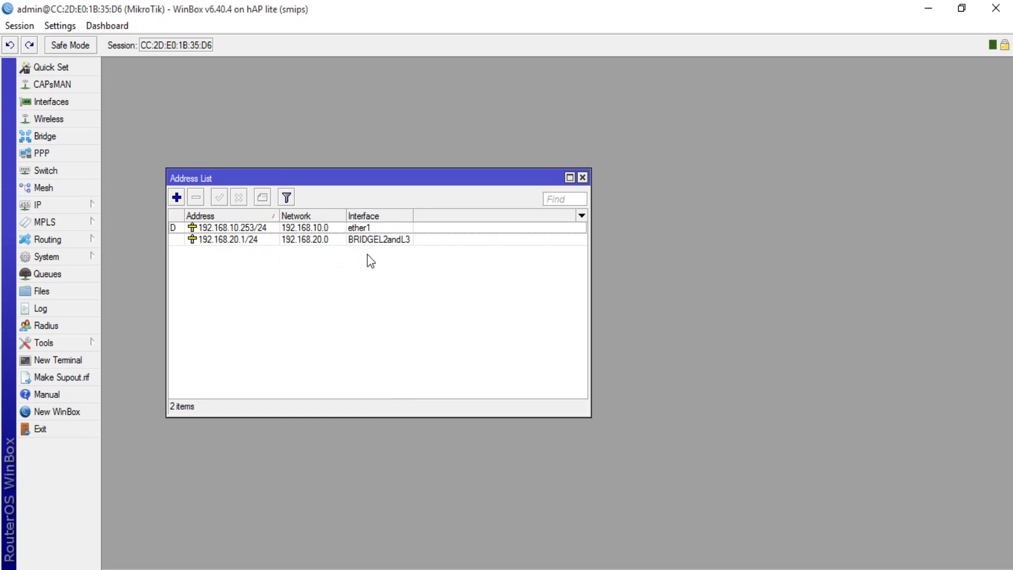
# - Start DHCP Setup on interface BRIDGEL2andL3 with address space 192.168.20.0/24 and gateway 192.168.20.1
pyautogui.click(85, 207)
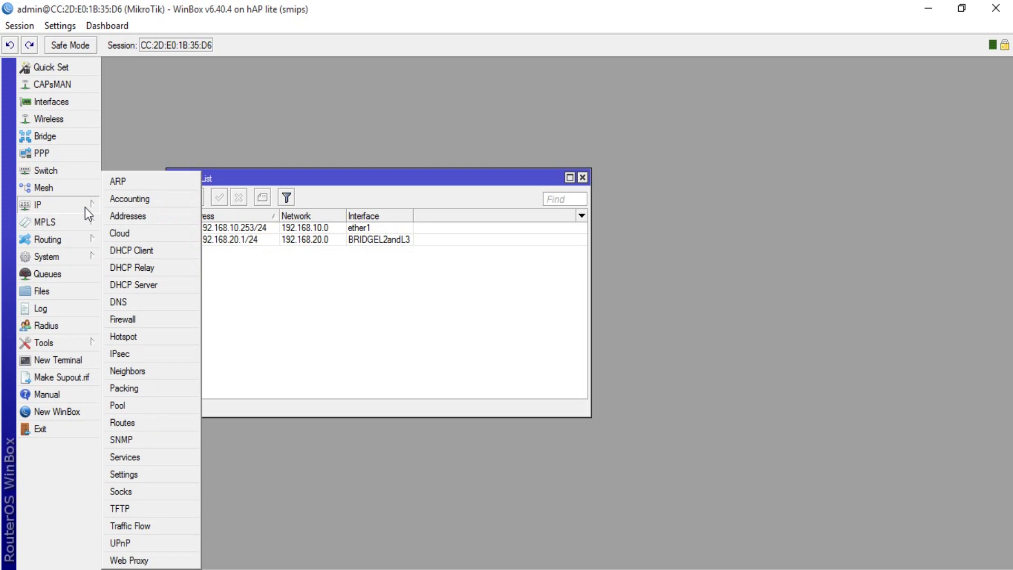
pyautogui.click(138, 285)
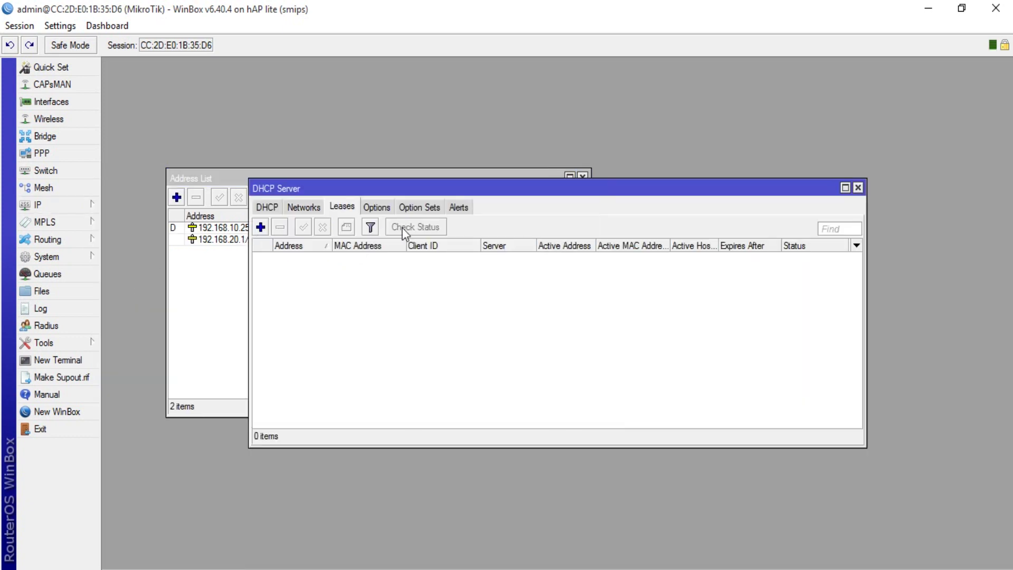
pyautogui.click(275, 206)
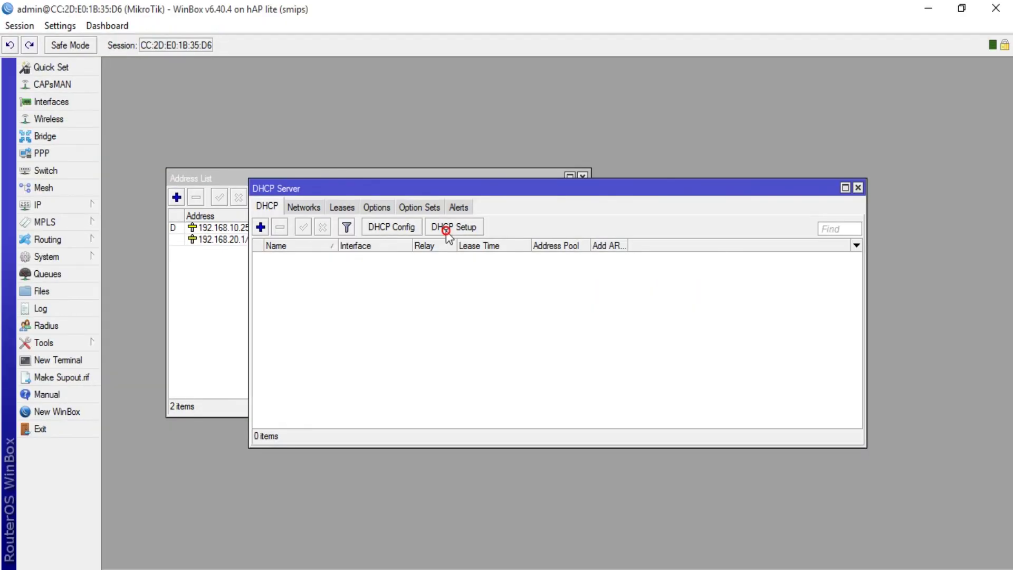
pyautogui.click(447, 233)
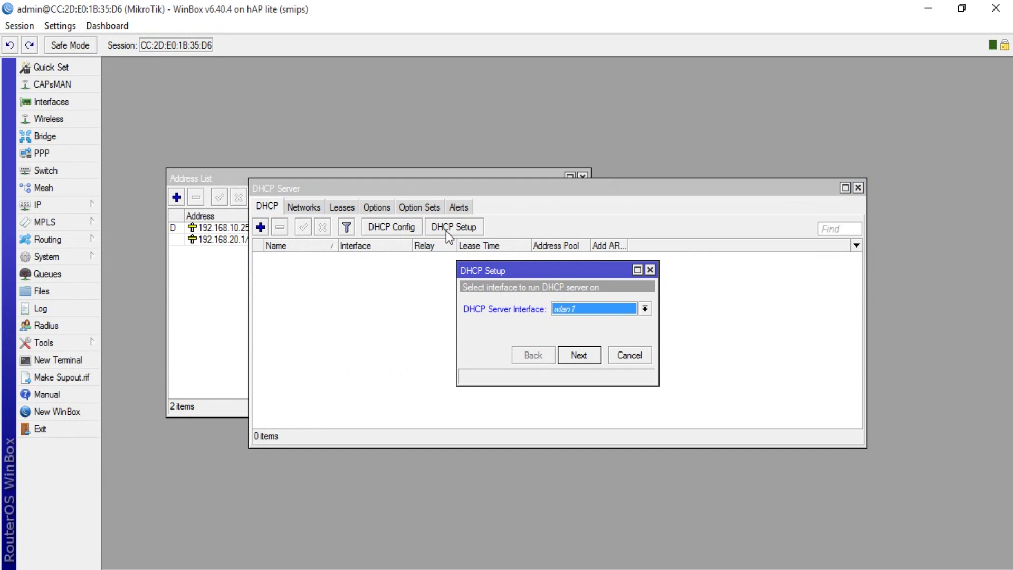
pyautogui.click(586, 310)
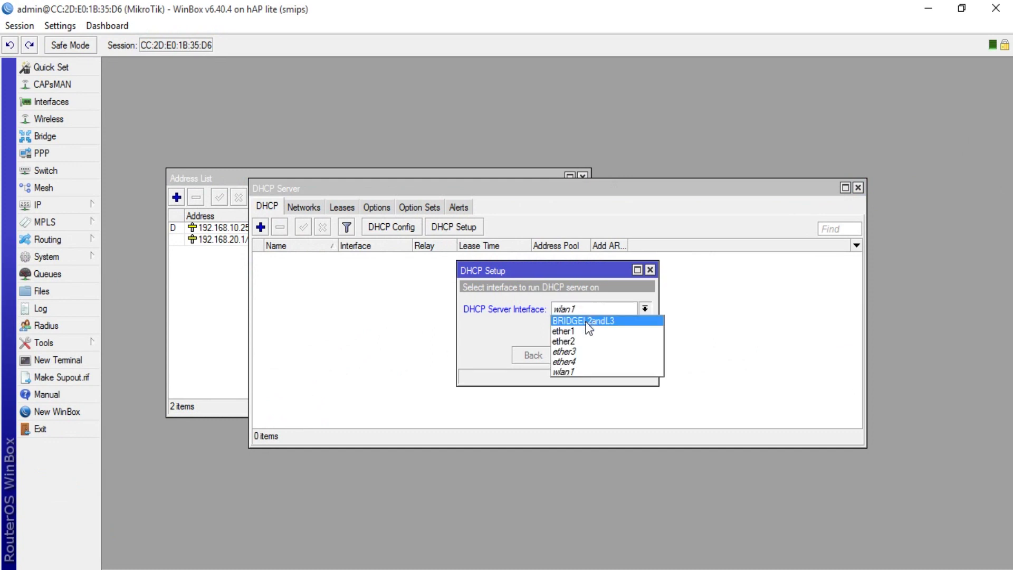
pyautogui.click(588, 322)
pyautogui.click(592, 355)
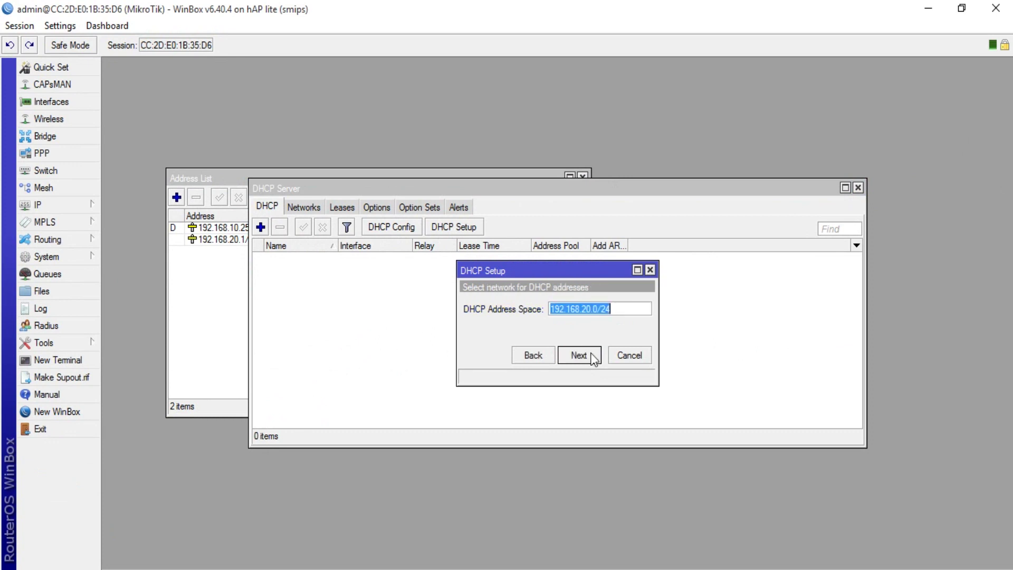
pyautogui.click(592, 357)
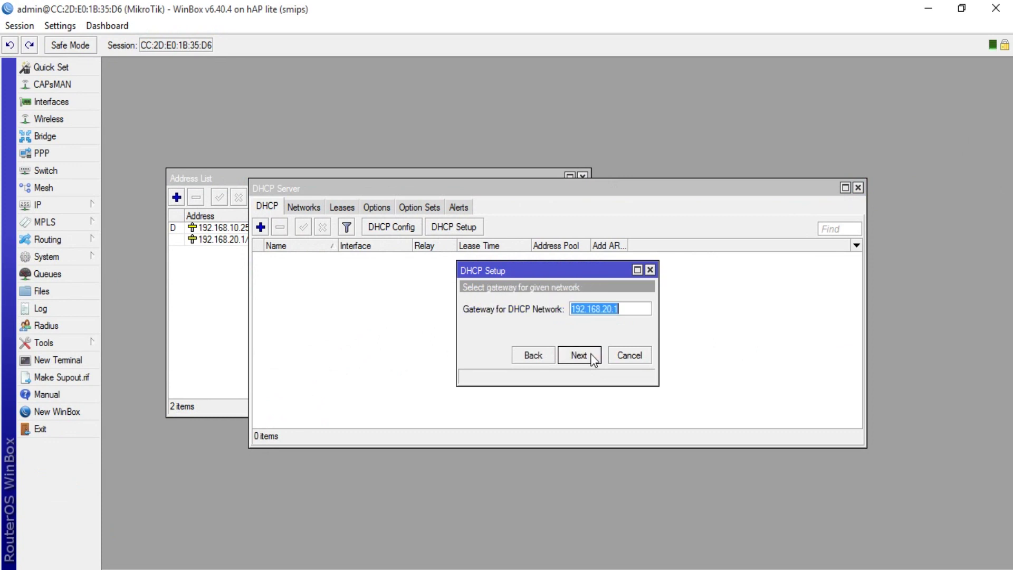
pyautogui.click(591, 356)
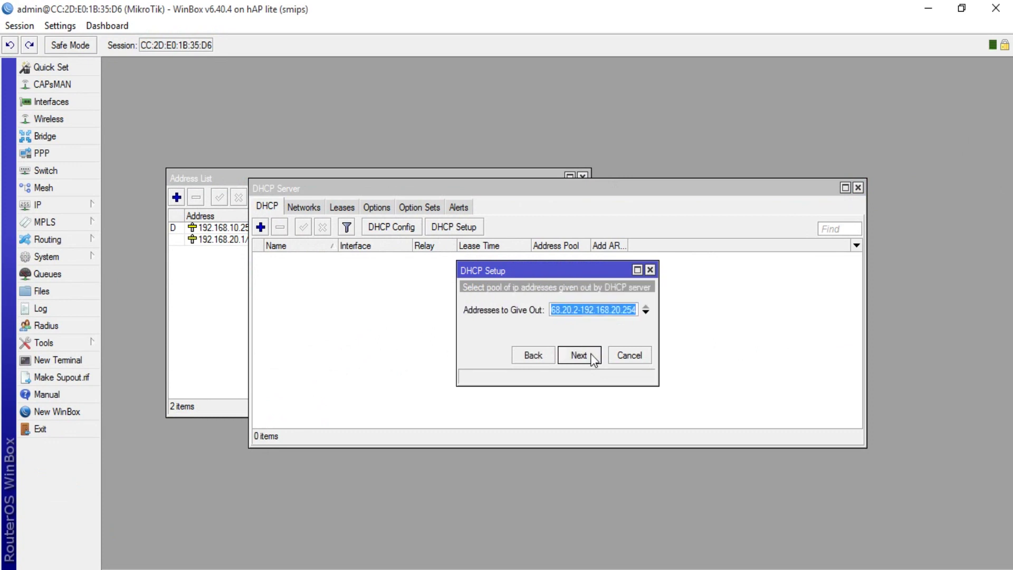
# - Keep the DHCP address pool 192.168.20.2-192.168.20.254, accept the remaining defaults and complete the DHCP server setup
pyautogui.click(580, 310)
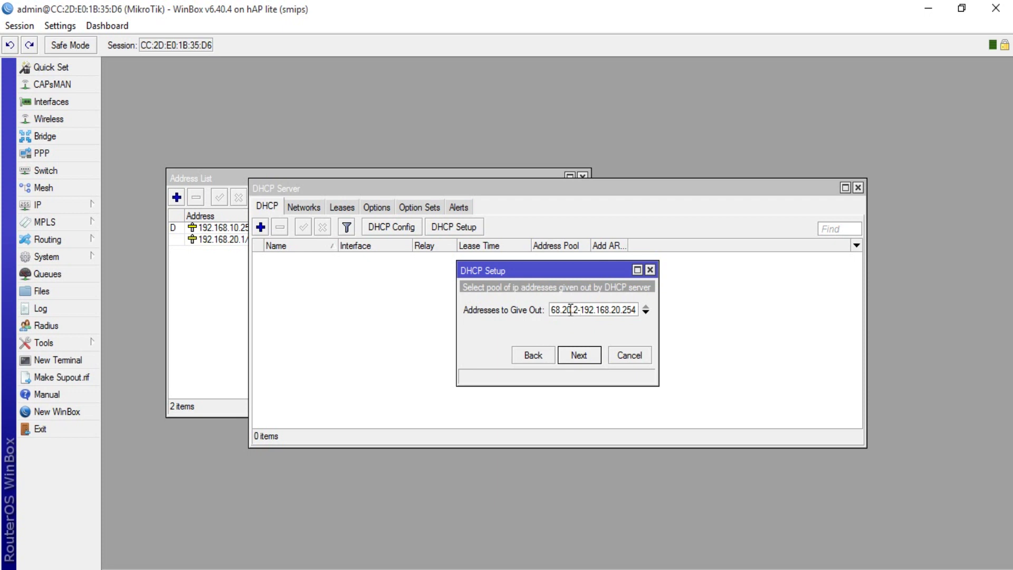
pyautogui.moveTo(572, 310); pyautogui.dragTo(586, 311)
pyautogui.click(583, 310)
pyautogui.click(584, 356)
pyautogui.click(584, 356)
pyautogui.click(584, 357)
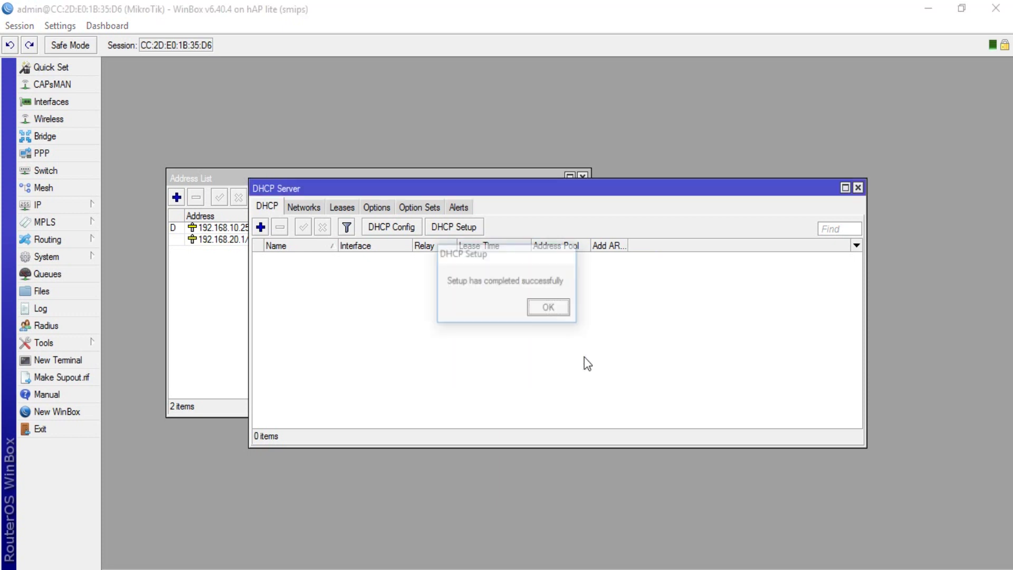
pyautogui.click(559, 310)
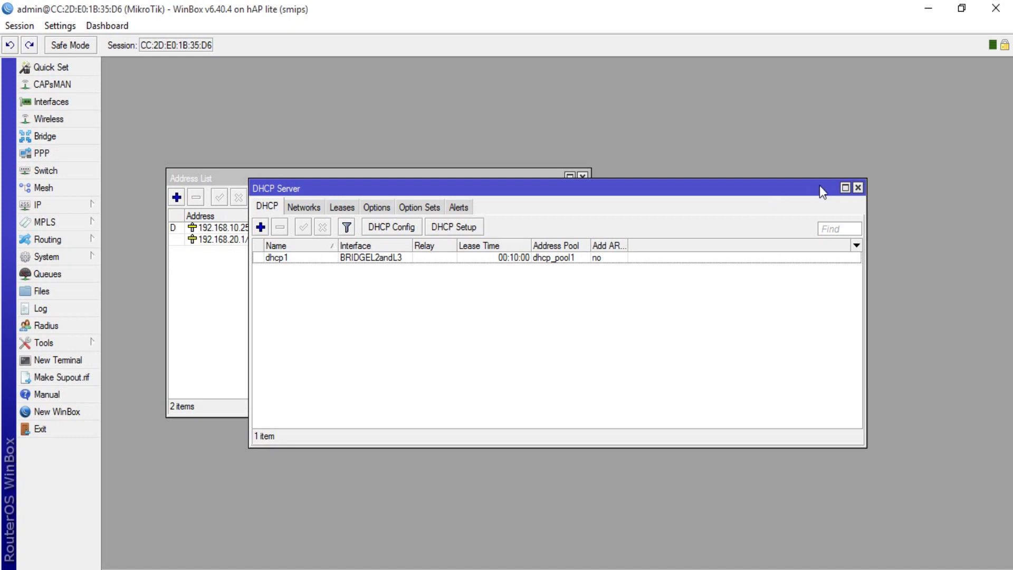
# - Close the DHCP server and address list windows, and check the ether2 status in the interface list
pyautogui.click(857, 188)
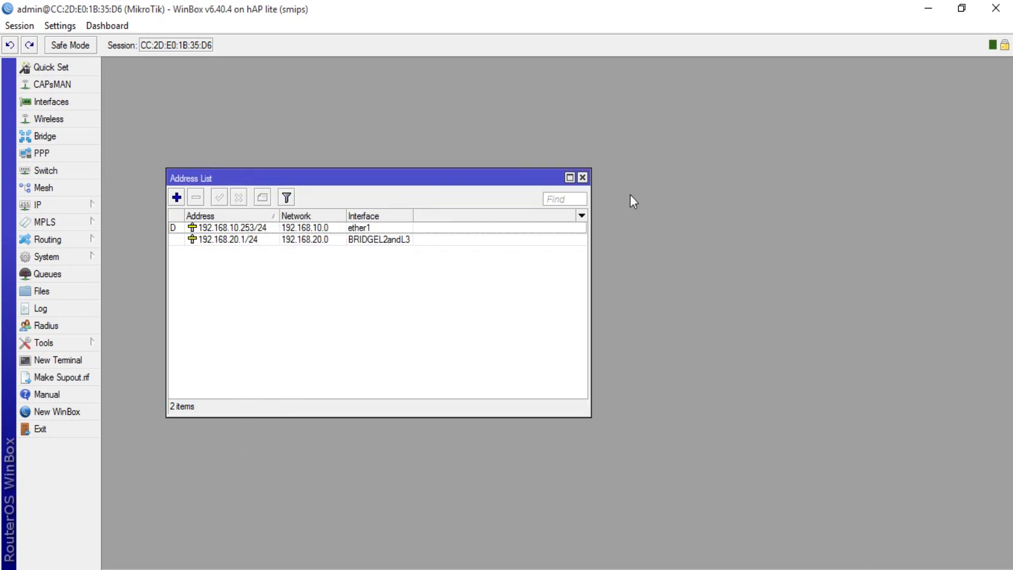
pyautogui.click(582, 177)
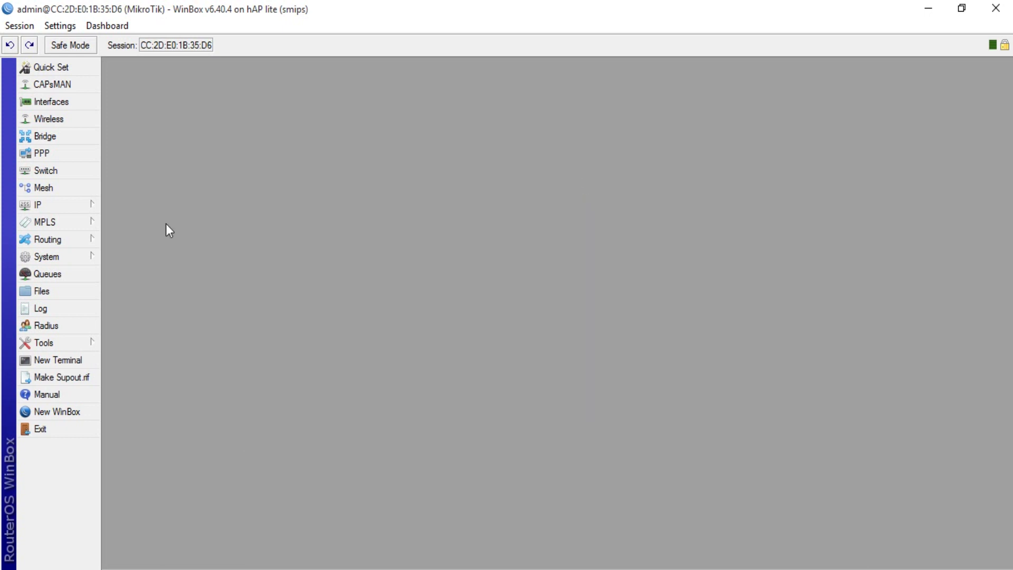
pyautogui.click(63, 208)
pyautogui.moveTo(76, 199)
pyautogui.click(73, 105)
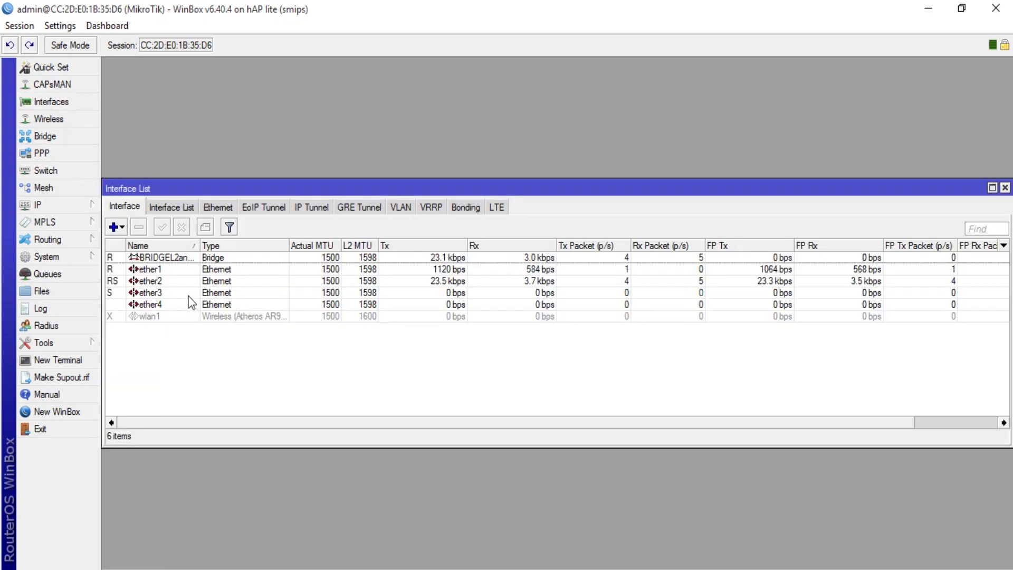
pyautogui.click(159, 282)
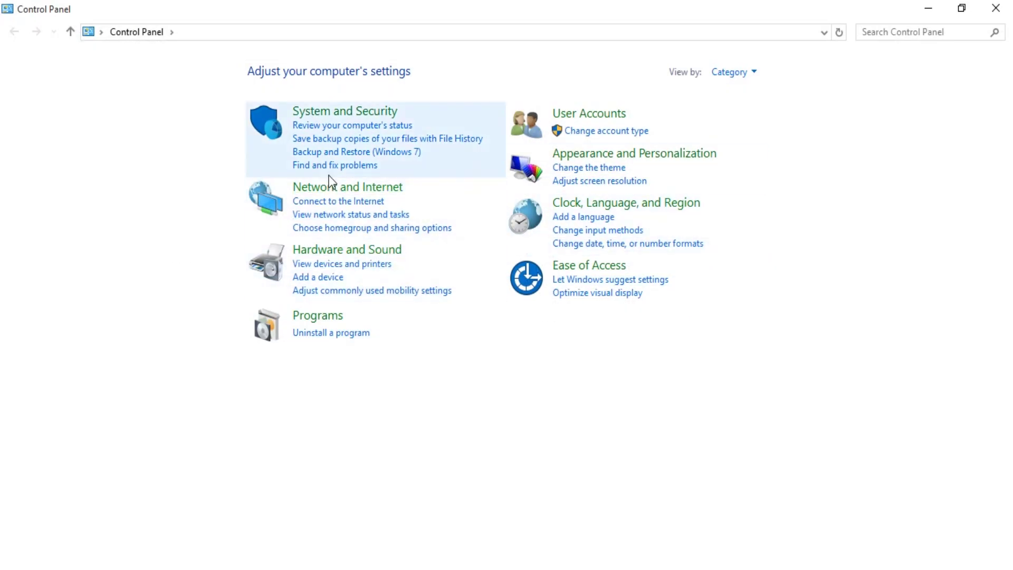
# - In Control Panel's network connections, check the Ethernet adapter's IPv4 addressing settings and close the dialogs without changes
pyautogui.click(328, 215)
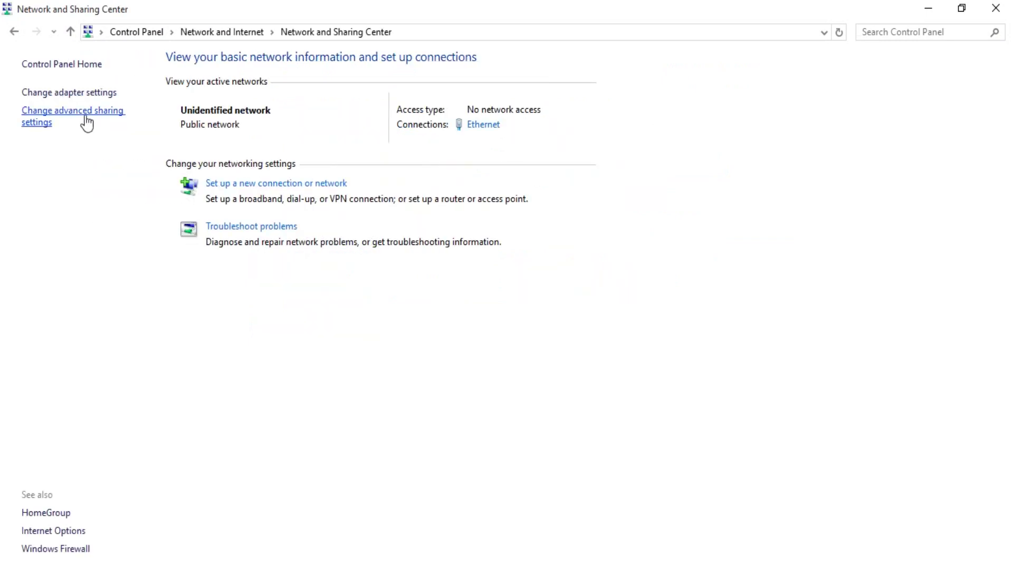
pyautogui.click(86, 95)
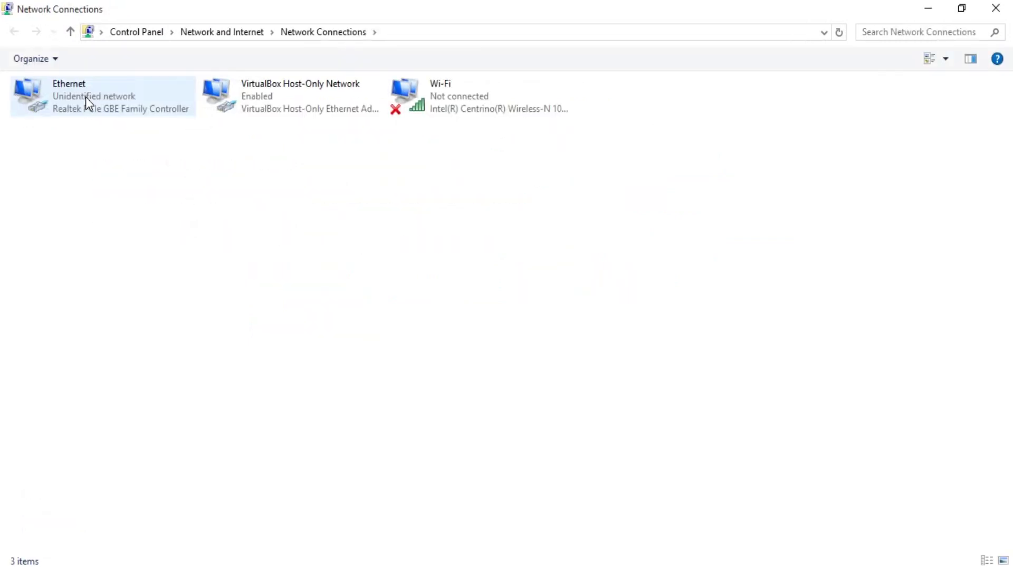
pyautogui.doubleClick(143, 105)
pyautogui.click(428, 423)
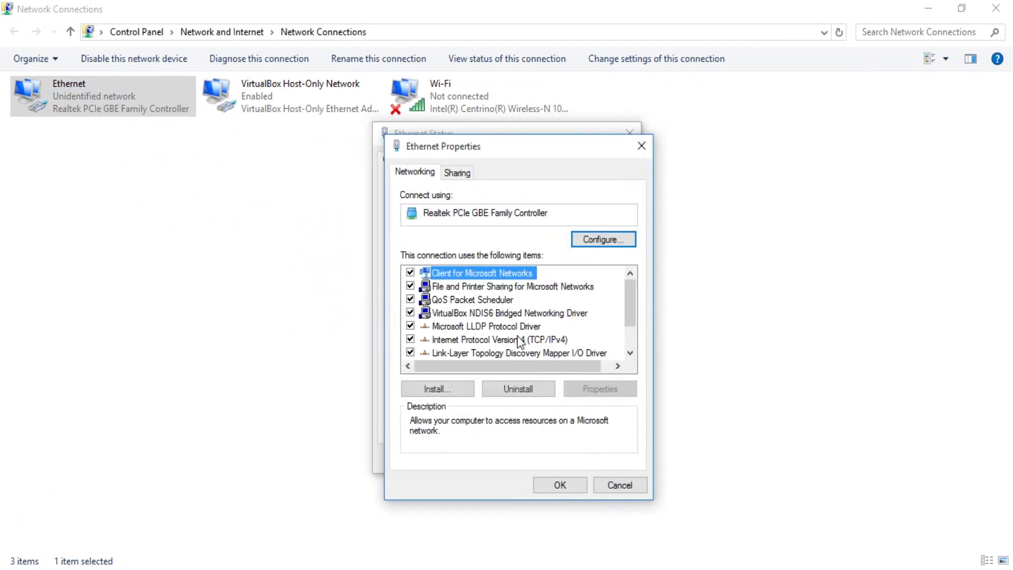
pyautogui.doubleClick(517, 339)
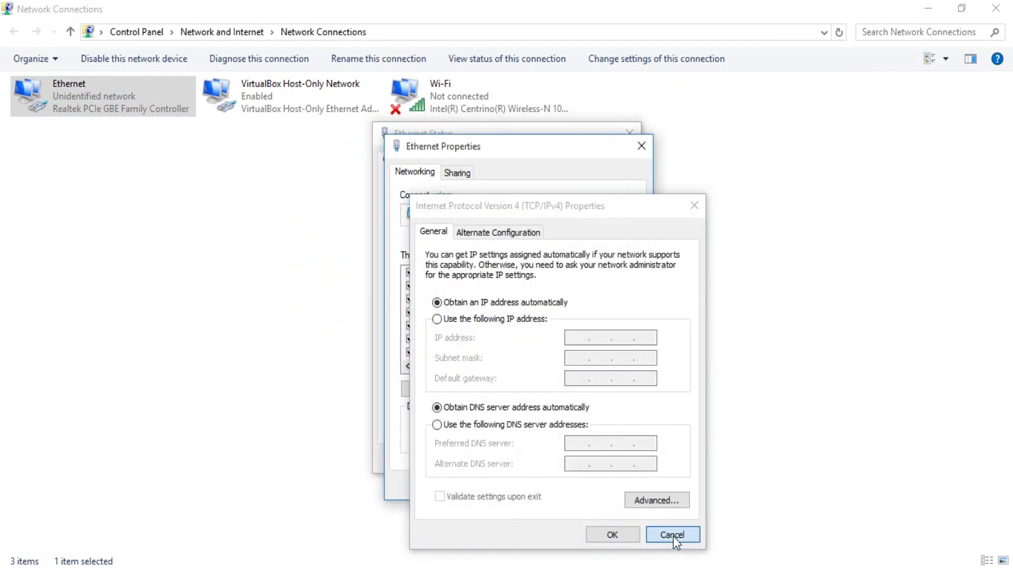
pyautogui.click(673, 536)
pyautogui.click(628, 490)
pyautogui.click(592, 458)
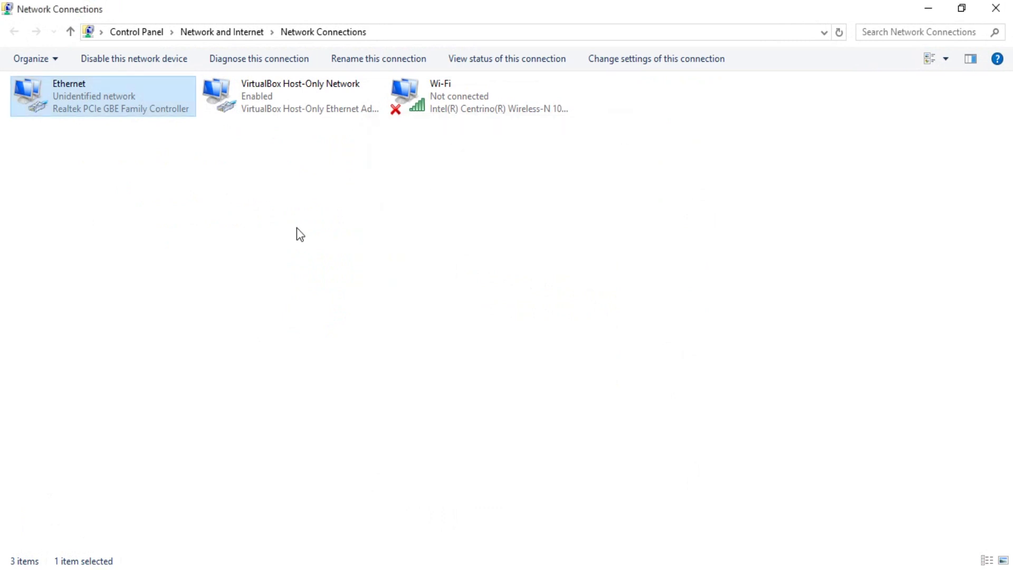
# - Disable and re-enable the Ethernet adapter to request a new address
pyautogui.rightClick(113, 95)
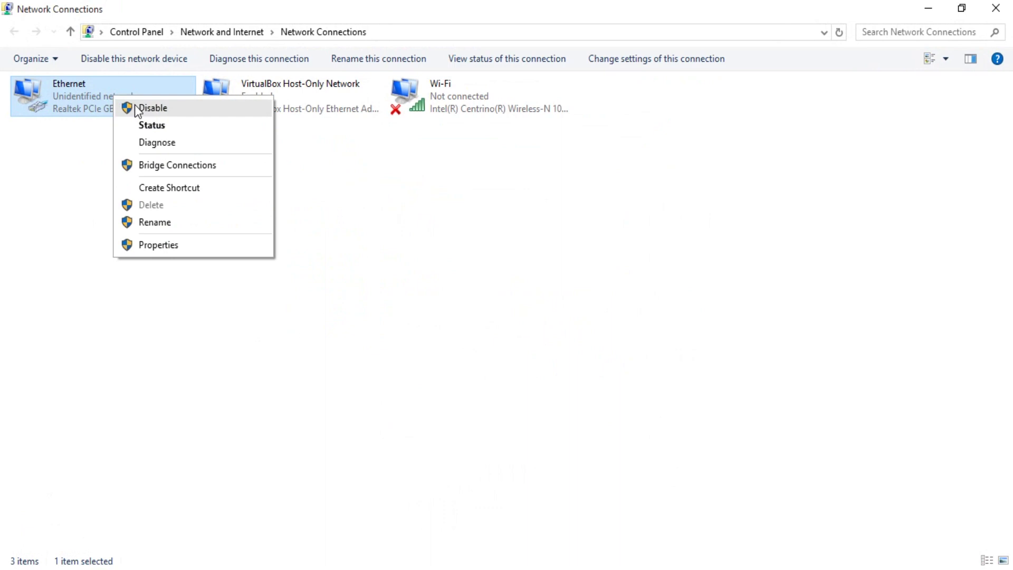
pyautogui.click(136, 108)
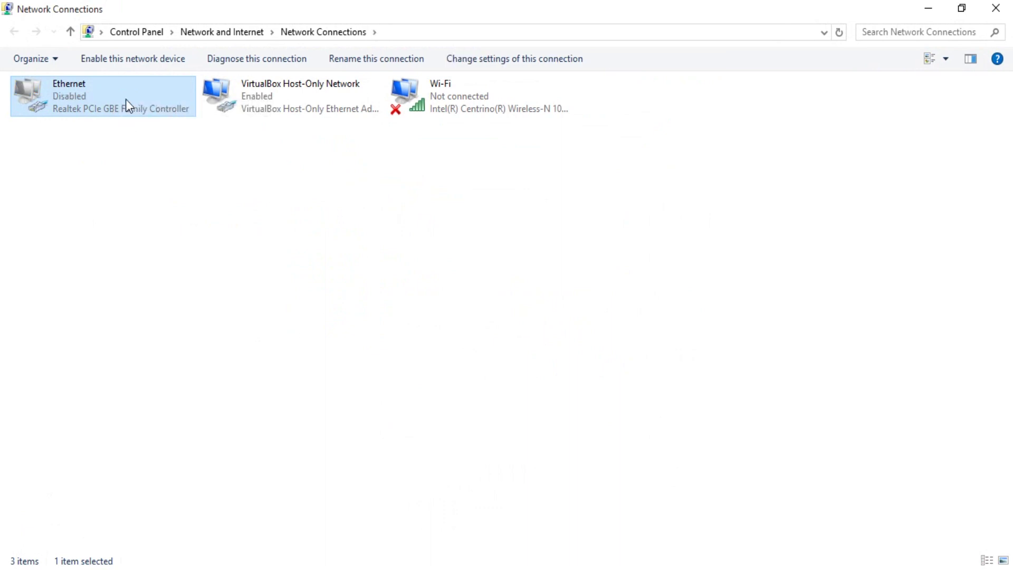
pyautogui.doubleClick(118, 95)
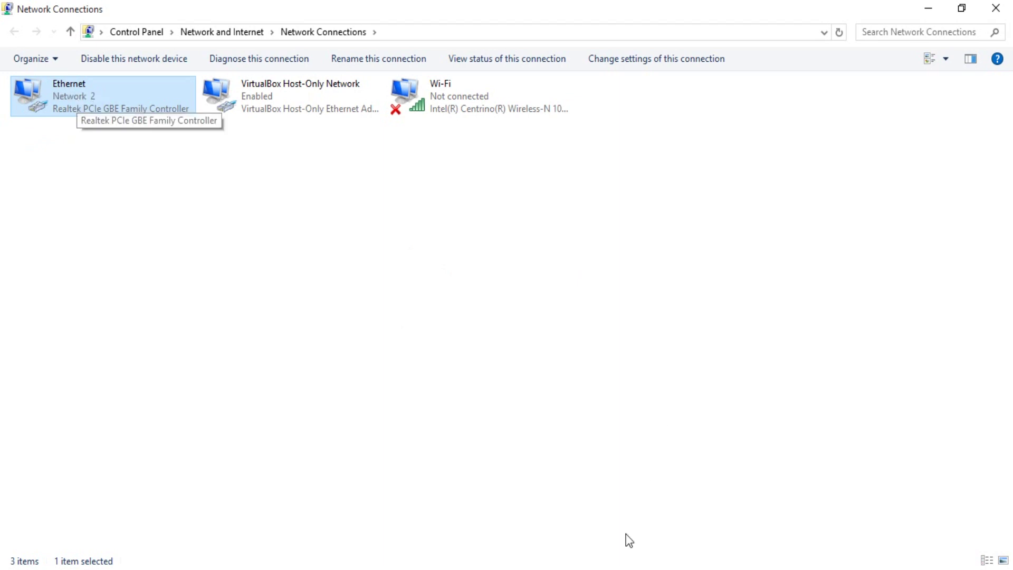
# - Switch to WinBox, reconnect to the router and select ether2 in the interface list
pyautogui.click(519, 566)
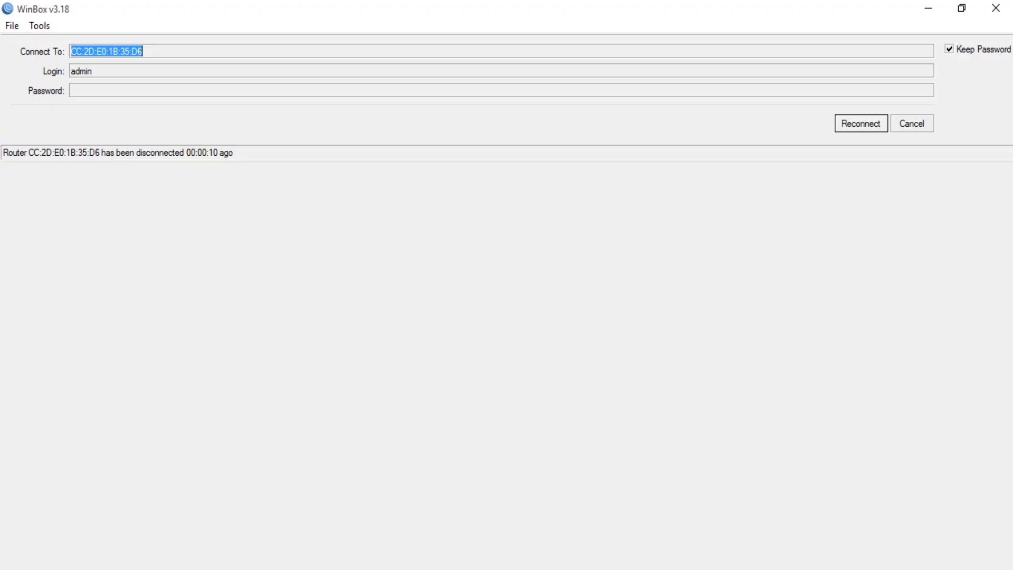
pyautogui.click(868, 125)
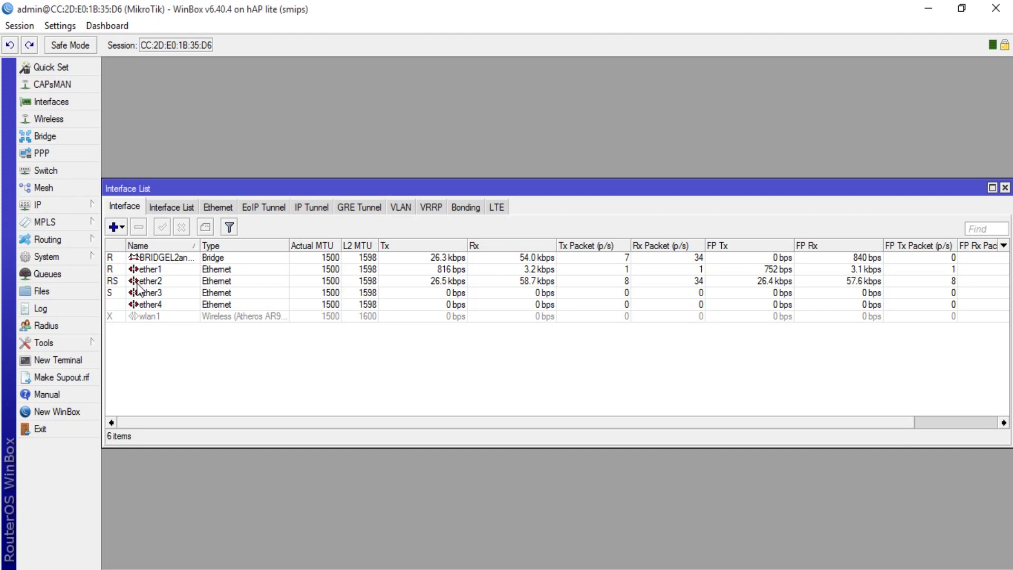
pyautogui.click(285, 282)
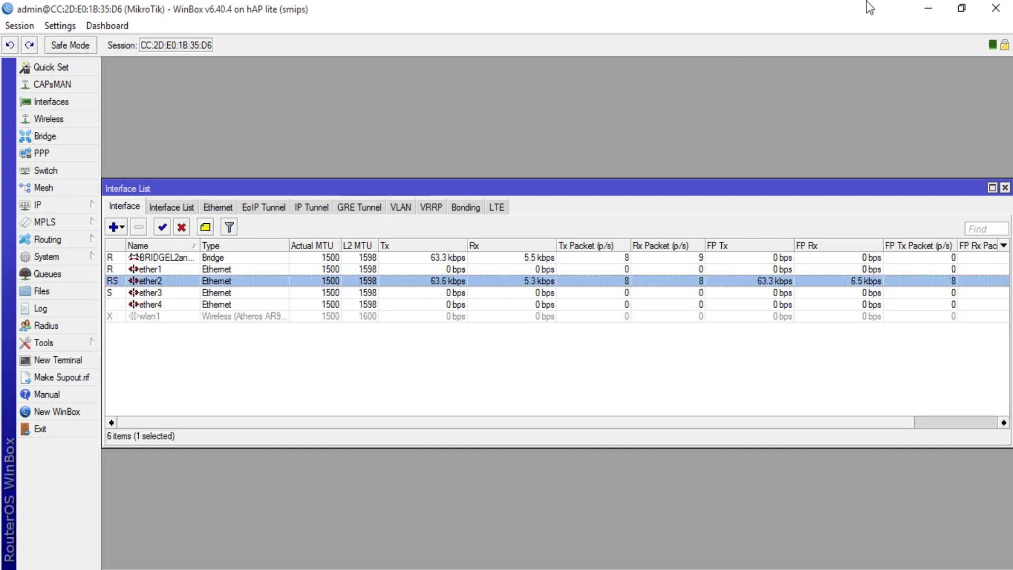
# - Return to Network Connections and check the Ethernet adapter's IPv4 address, gateway and DHCP server in its connection details
pyautogui.click(928, 8)
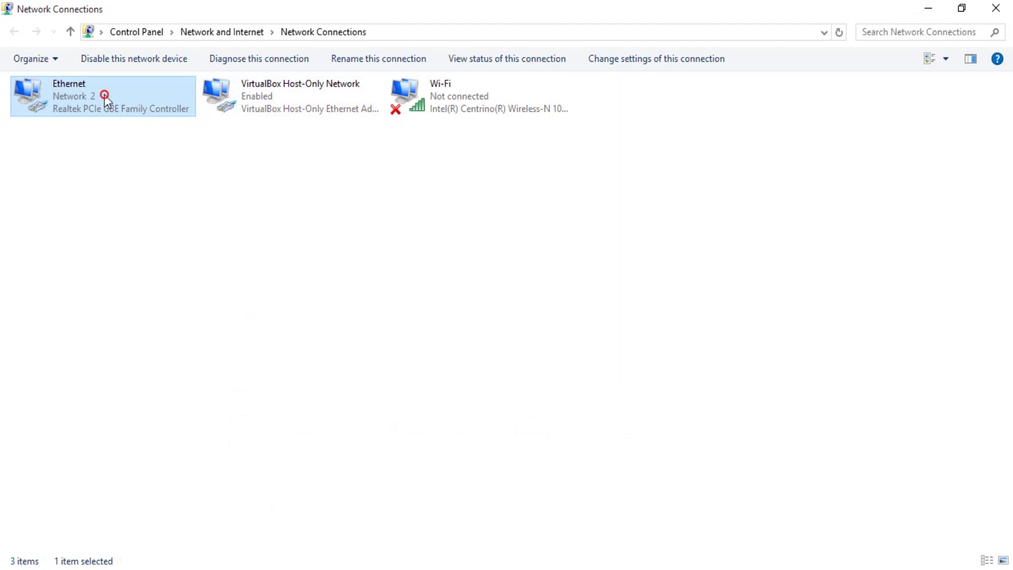
pyautogui.doubleClick(105, 97)
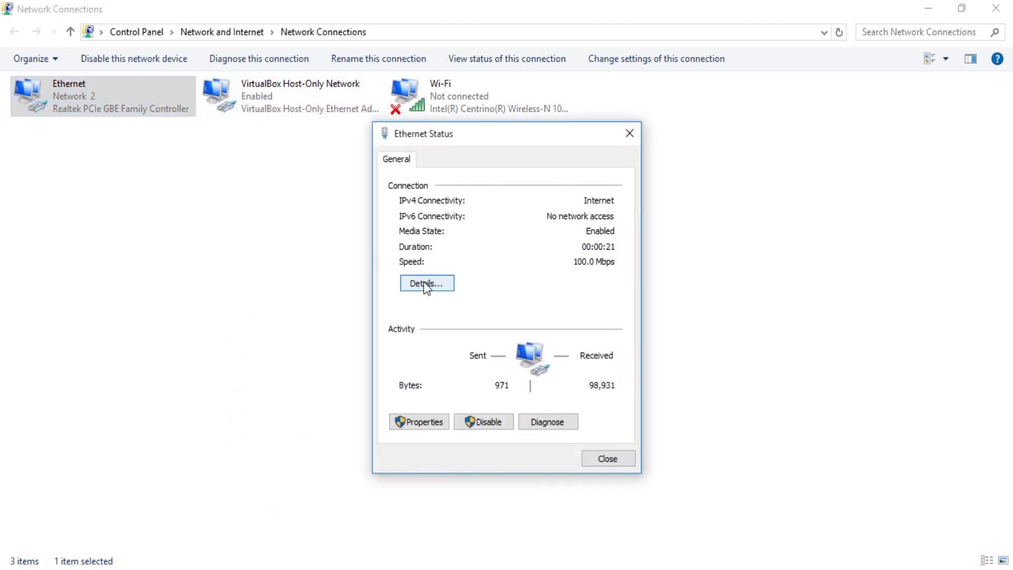
pyautogui.click(426, 285)
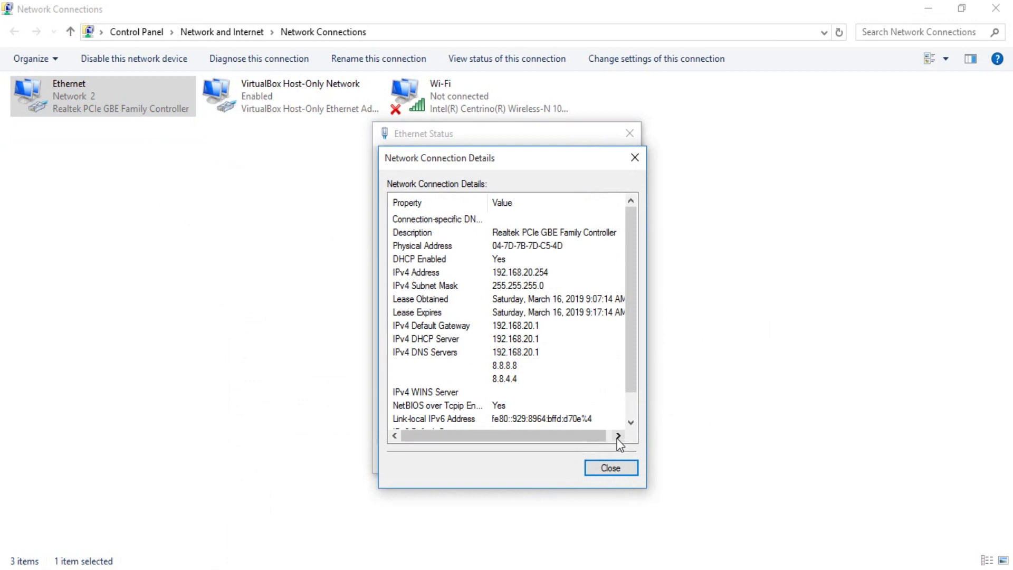
pyautogui.click(614, 467)
pyautogui.click(615, 462)
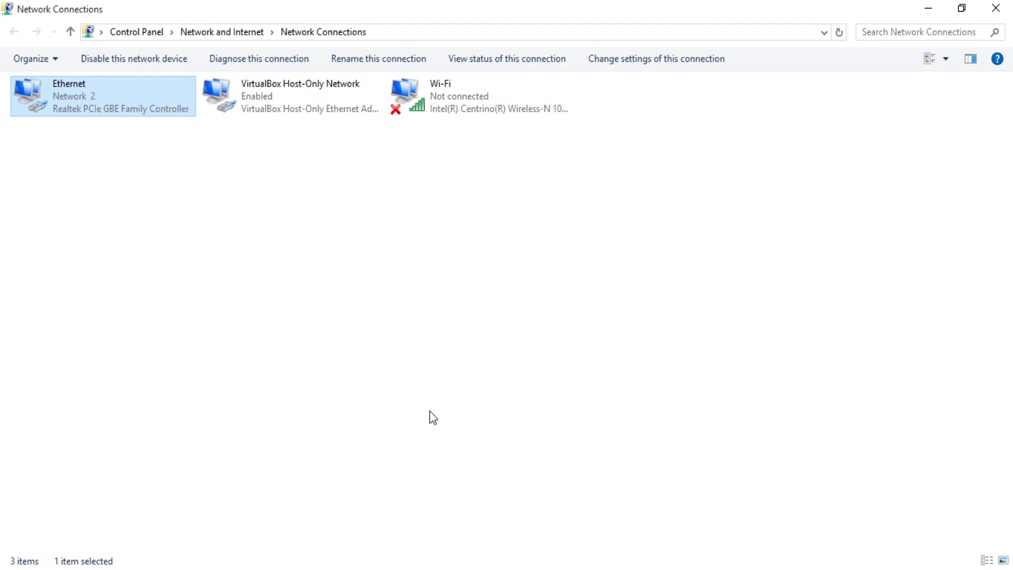
# - Switch to WinBox, cancel the pending reconnection, connect to the neighboring MikroTik router as admin and select ether3 in the interface list
pyautogui.click(452, 567)
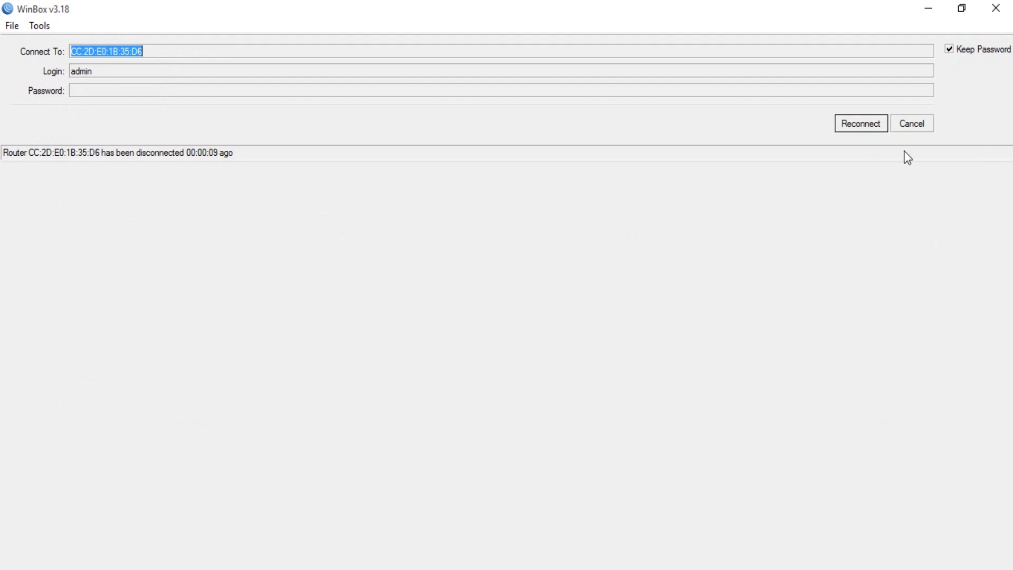
pyautogui.click(922, 126)
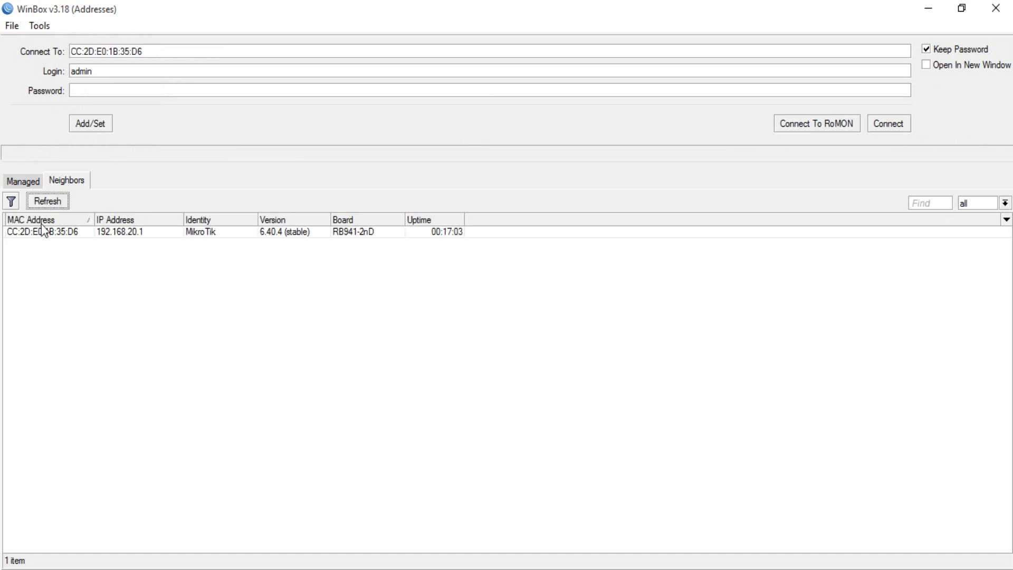
pyautogui.click(40, 232)
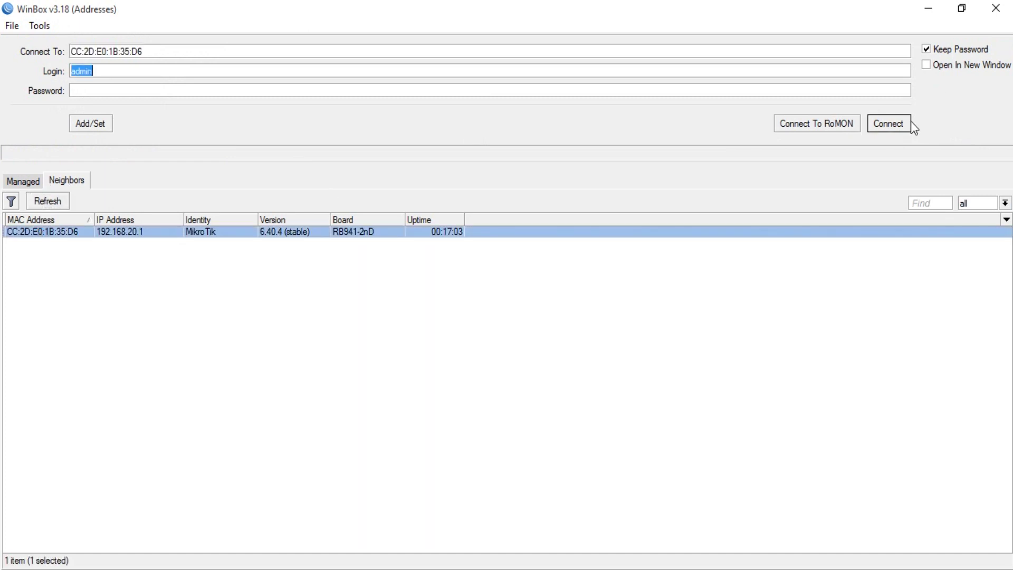
pyautogui.click(886, 124)
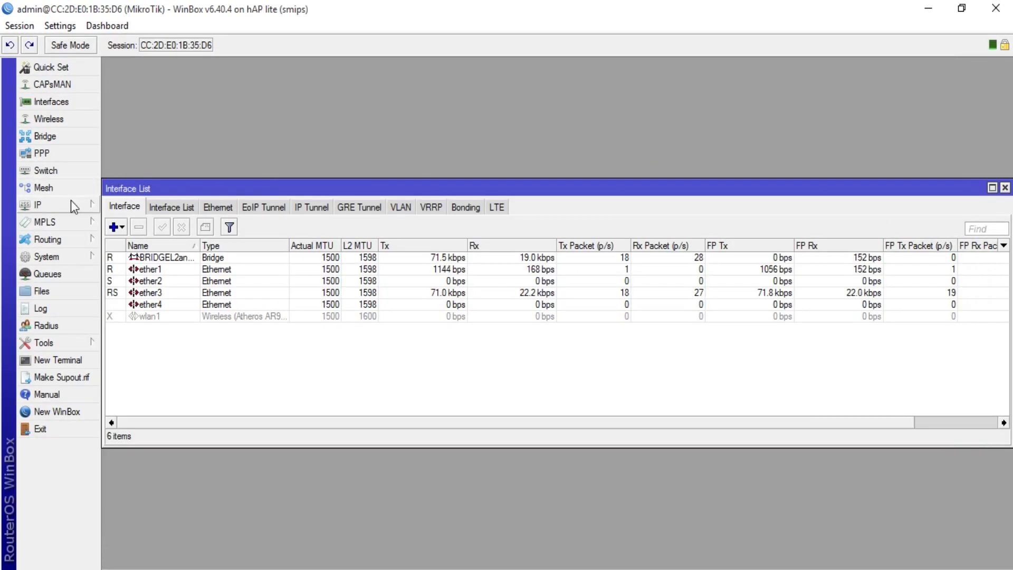
pyautogui.click(135, 293)
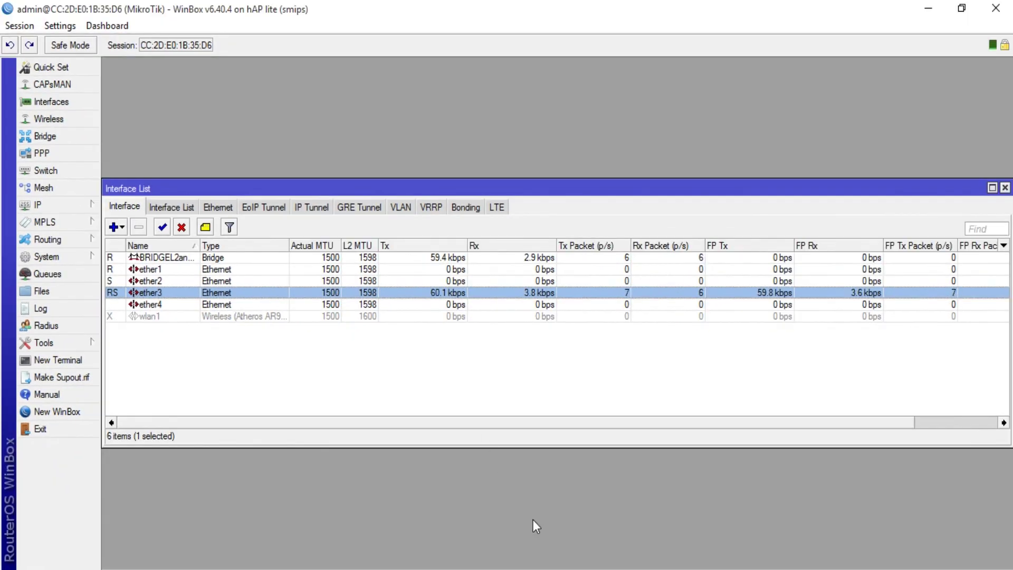
# - Switch to Network Connections, then disable and re-enable the Ethernet adapter to renew its address
pyautogui.click(564, 567)
pyautogui.click(529, 534)
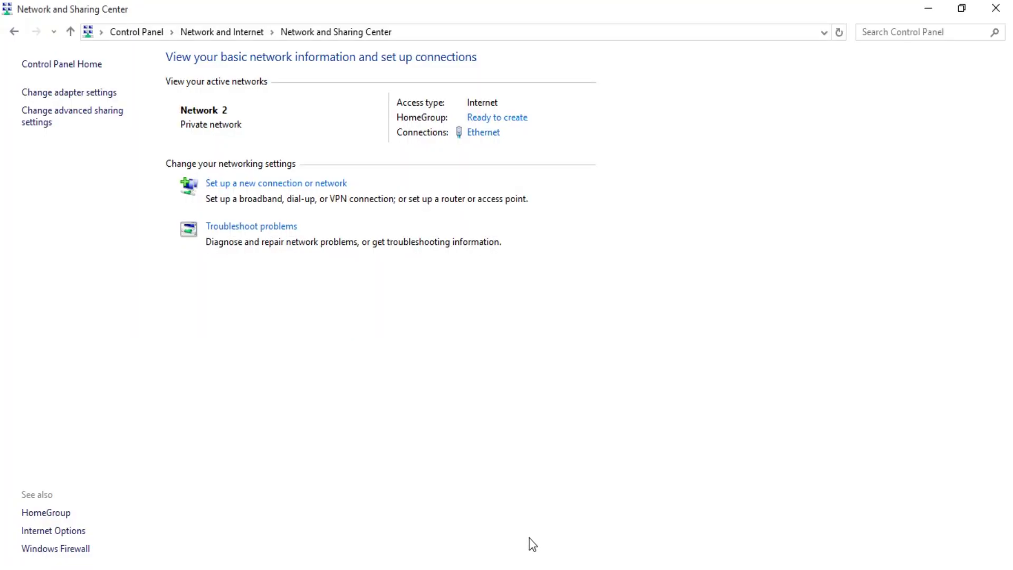
pyautogui.click(635, 533)
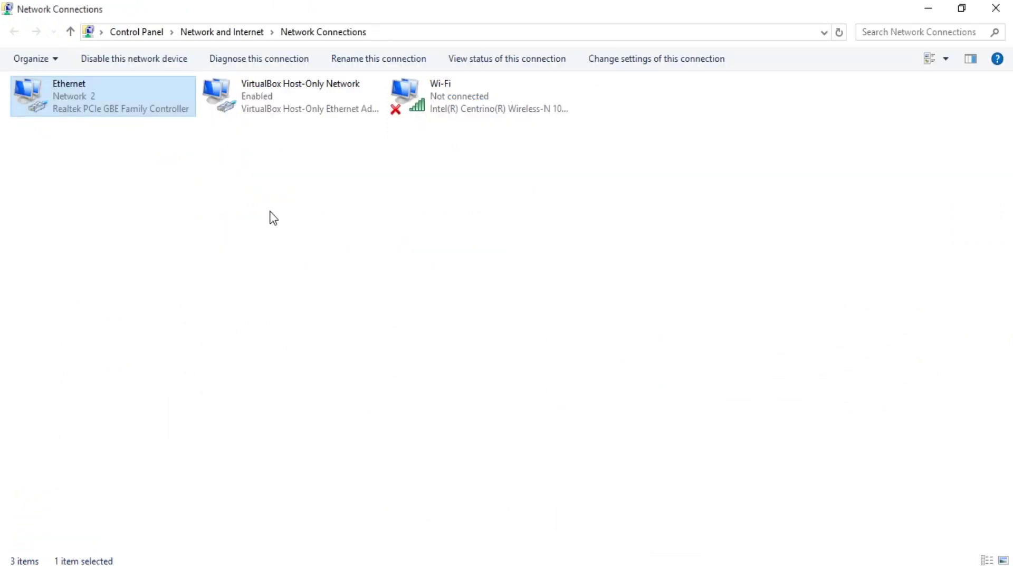
pyautogui.rightClick(114, 95)
pyautogui.click(141, 112)
pyautogui.doubleClick(101, 103)
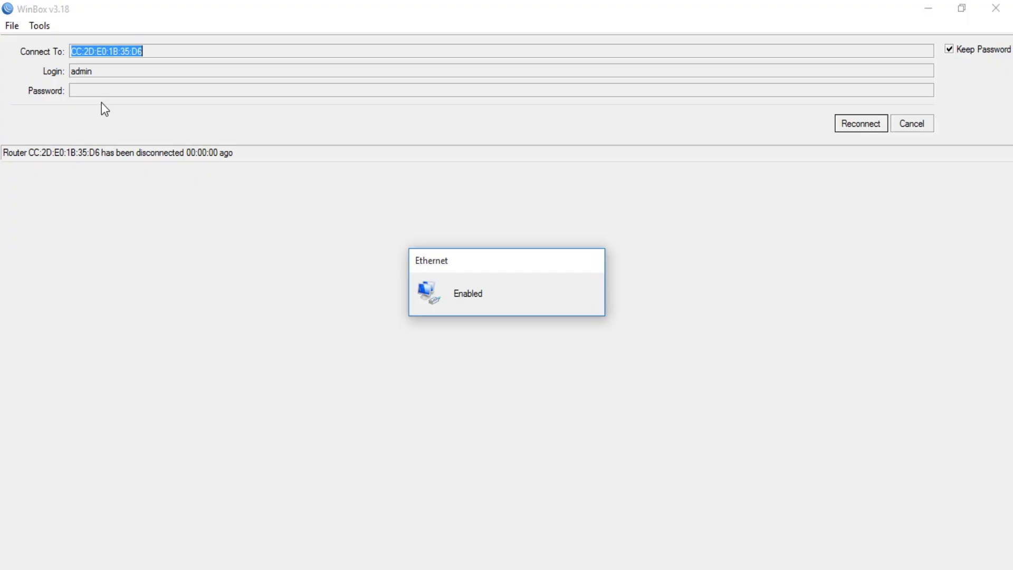
# - Minimize the disconnected WinBox window, return to Network Connections and view the Ethernet adapter's connection details
pyautogui.click(928, 9)
pyautogui.click(930, 7)
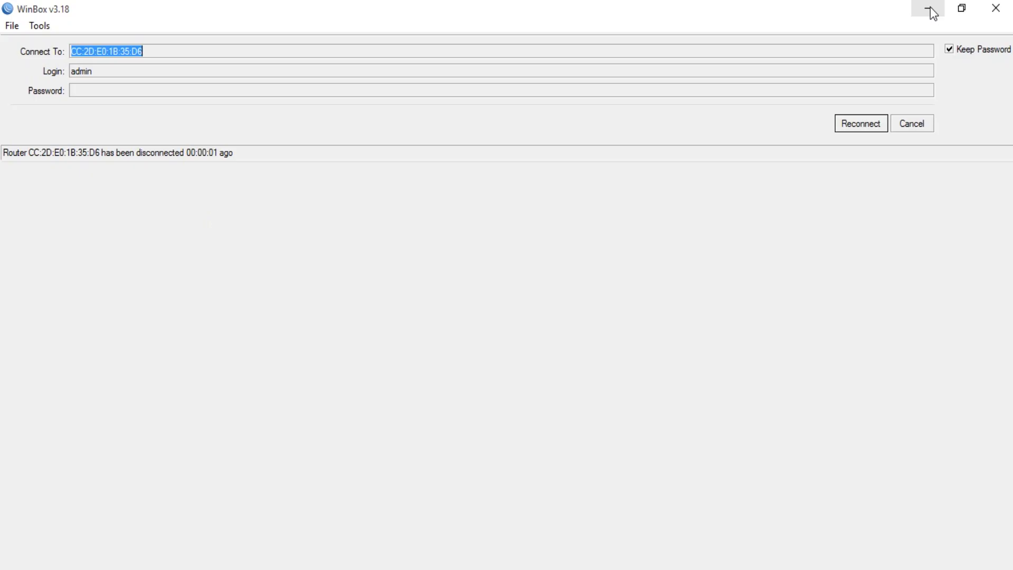
pyautogui.click(601, 565)
pyautogui.click(626, 511)
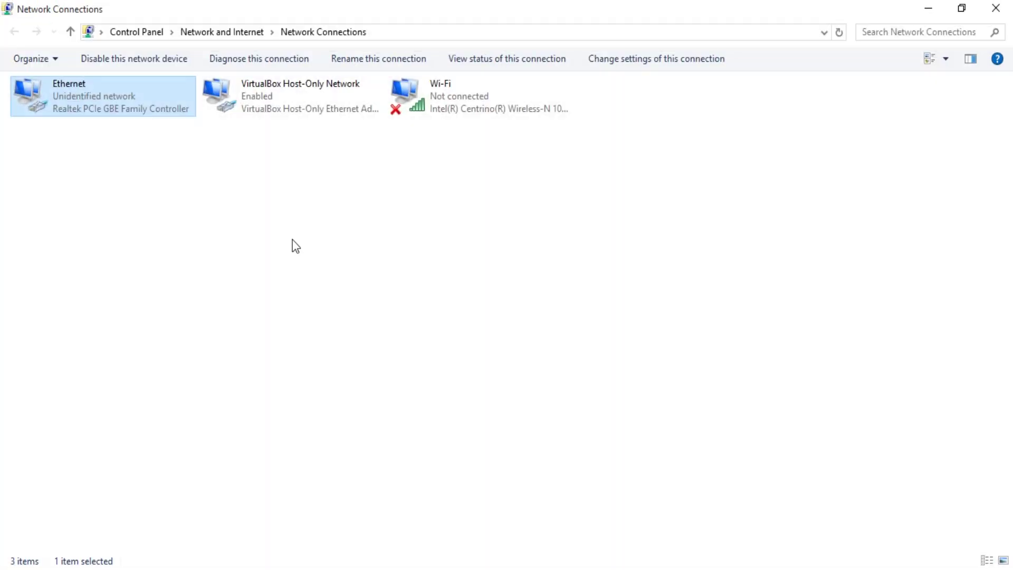
pyautogui.doubleClick(132, 102)
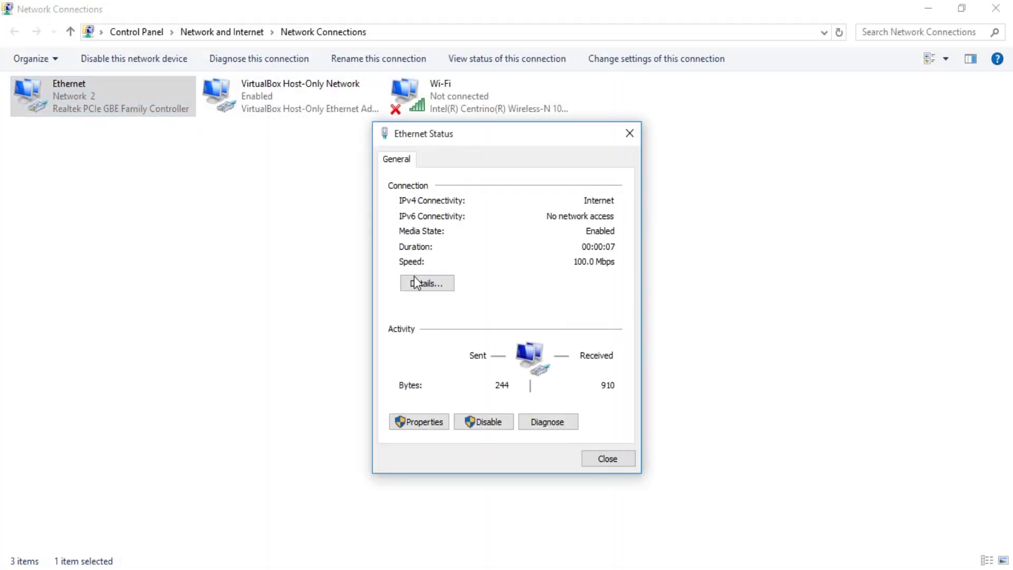
pyautogui.click(422, 283)
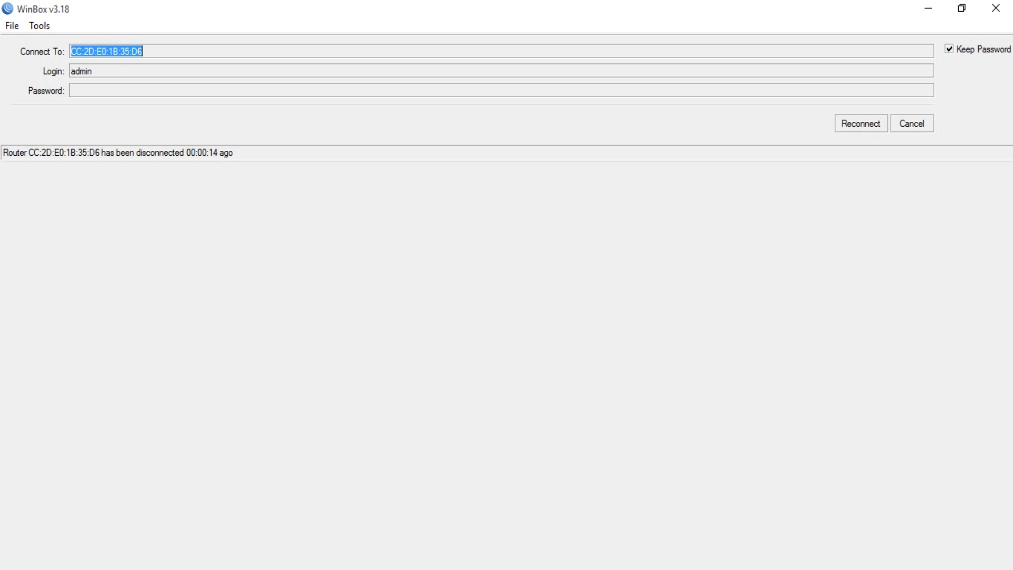
# - Reconnect WinBox to the router and select ether3 in the interface list to check its traffic
pyautogui.click(854, 126)
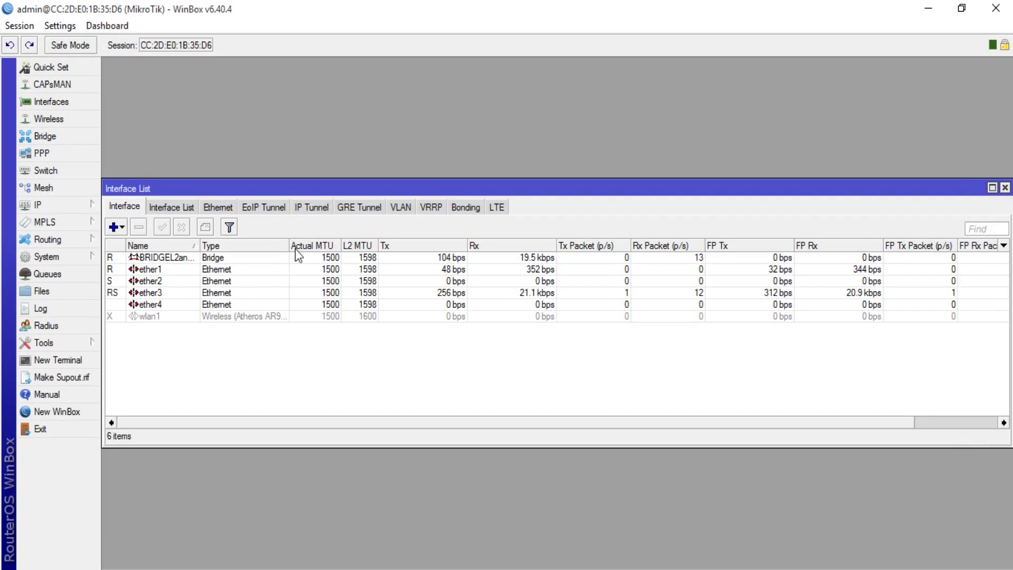
pyautogui.click(162, 306)
pyautogui.click(169, 293)
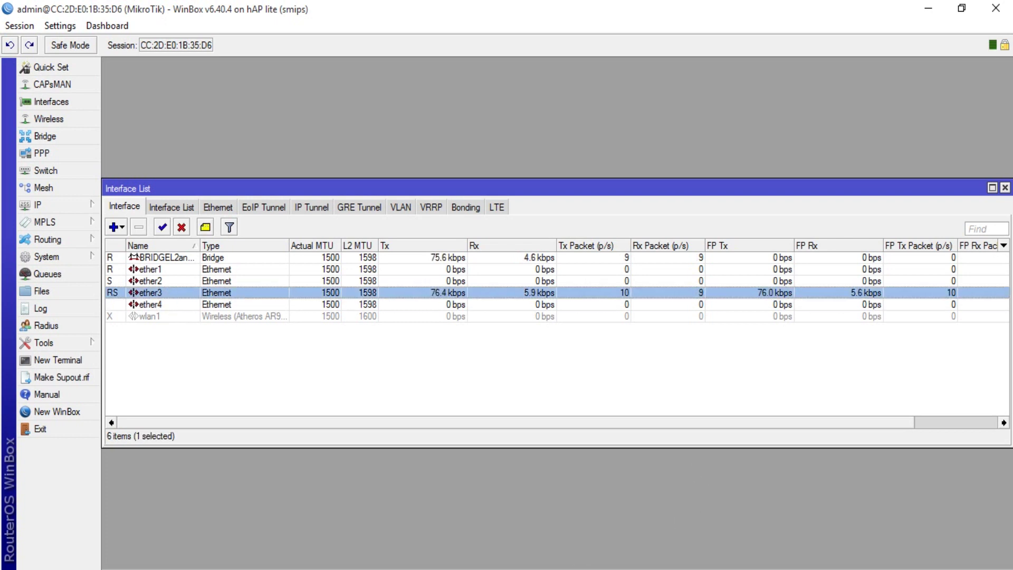
# - Switch back to the Network Connections window with the Ethernet adapter
pyautogui.moveTo(594, 568)
pyautogui.click(591, 523)
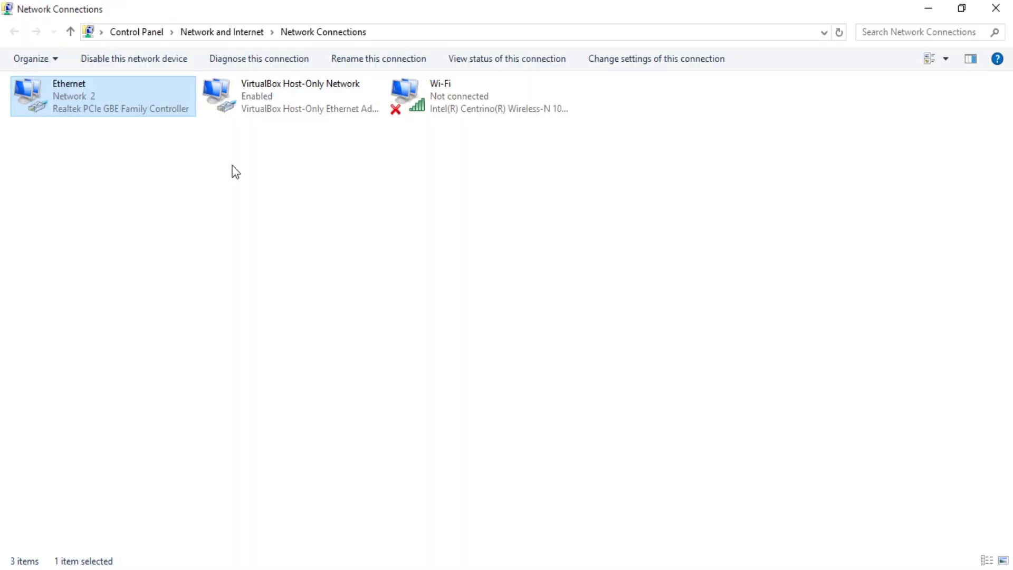